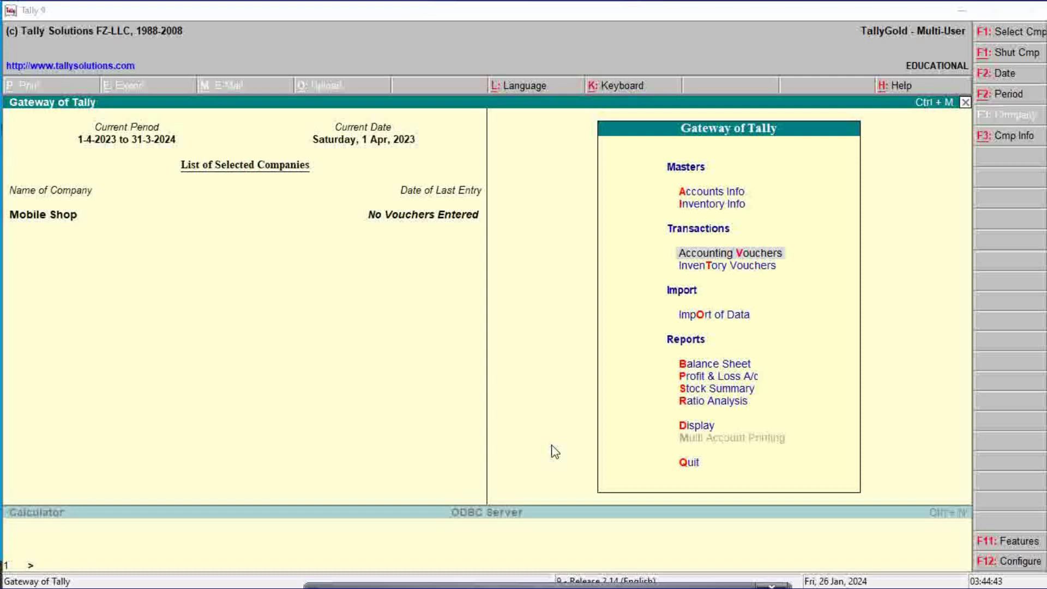
Keep Use Tracking Numbers (Delivery/Receipt Notes) set to Yes in the Mobile Shop company's inventory features and accept the settings.
{"action": "left_click", "coordinate": [555, 452]}
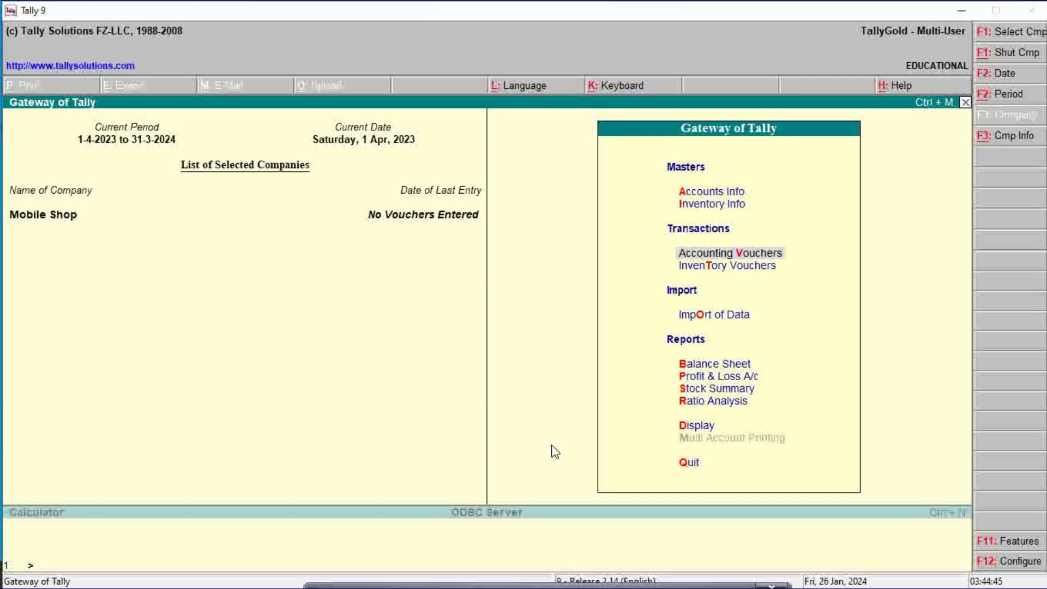
{"action": "key", "text": "F11"}
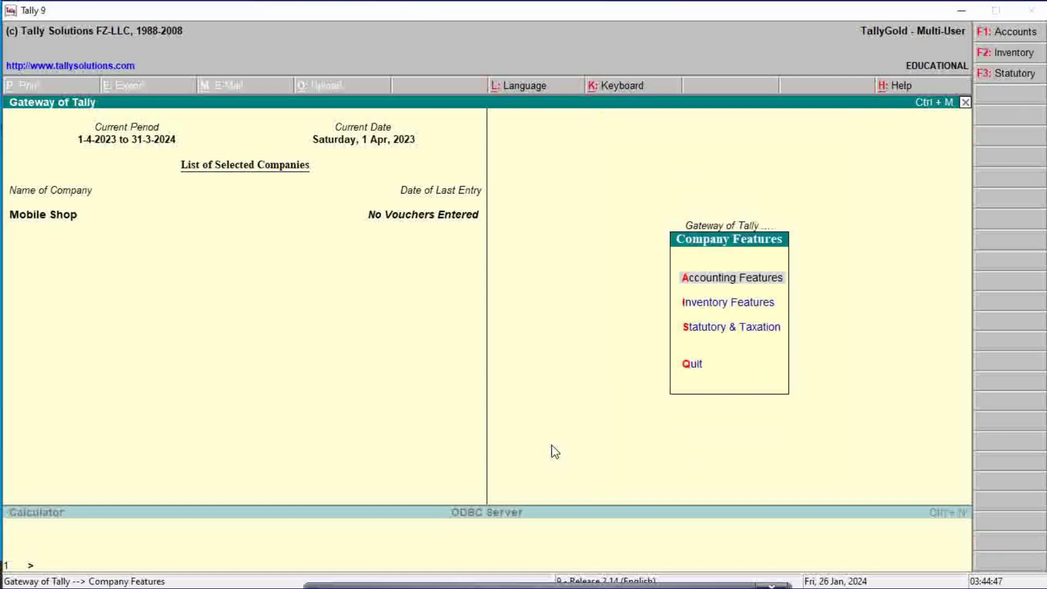
{"action": "key", "text": "Down"}
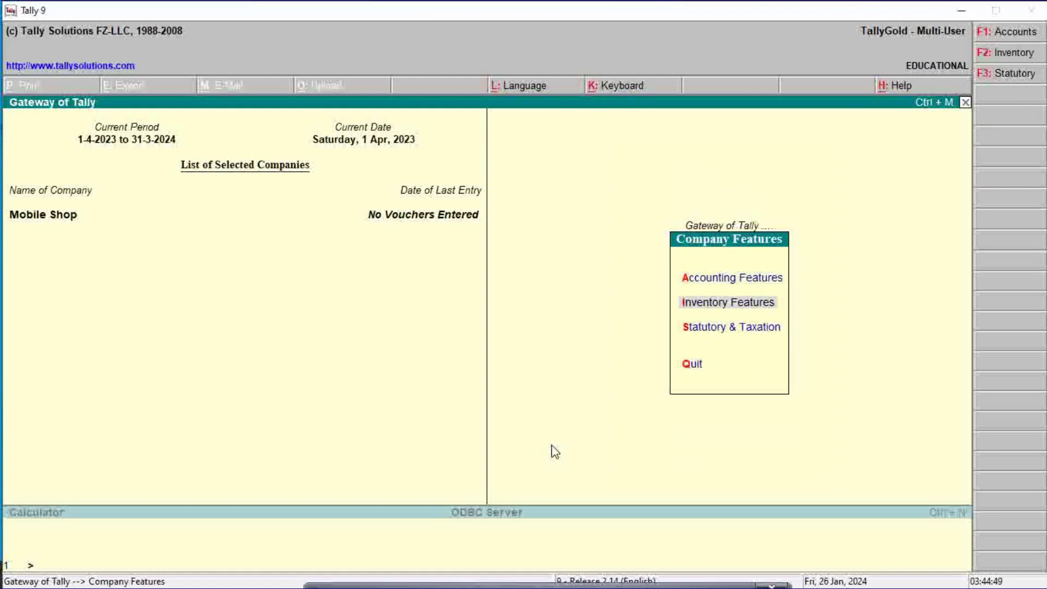
{"action": "key", "text": "Return"}
{"action": "key", "text": "Return"}
{"action": "key", "text": "Return"}
{"action": "key", "text": "Return"}
{"action": "key", "text": "Return"}
{"action": "key", "text": "Return"}
{"action": "key", "text": "Return"}
{"action": "key", "text": "Return"}
{"action": "key", "text": "Return"}
{"action": "key", "text": "Return"}
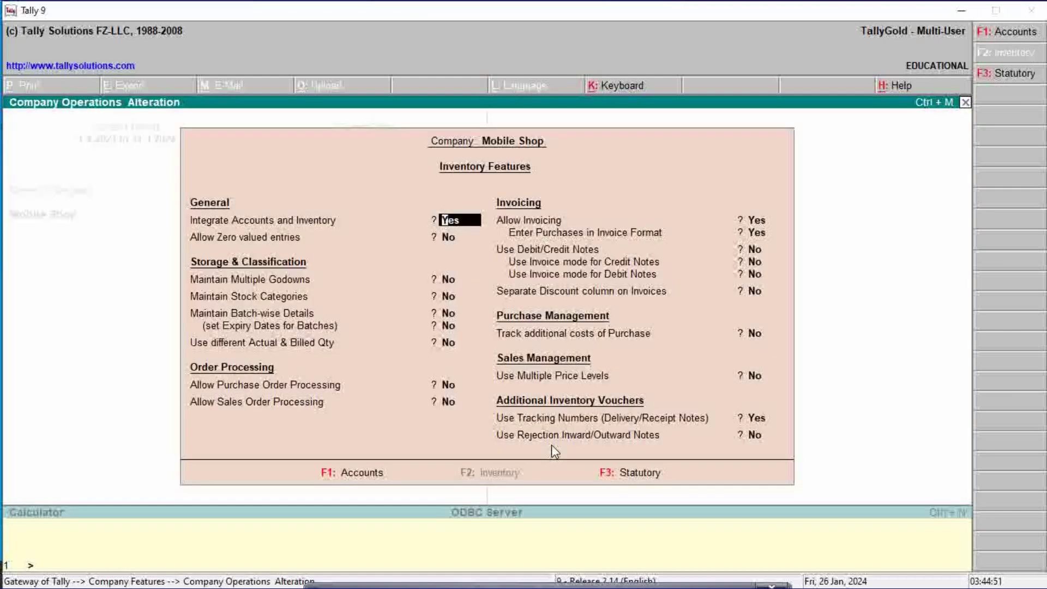
{"action": "key", "text": "Return"}
{"action": "key", "text": "Return"}
{"action": "key", "text": "Return"}
{"action": "key", "text": "Return"}
{"action": "key", "text": "Return"}
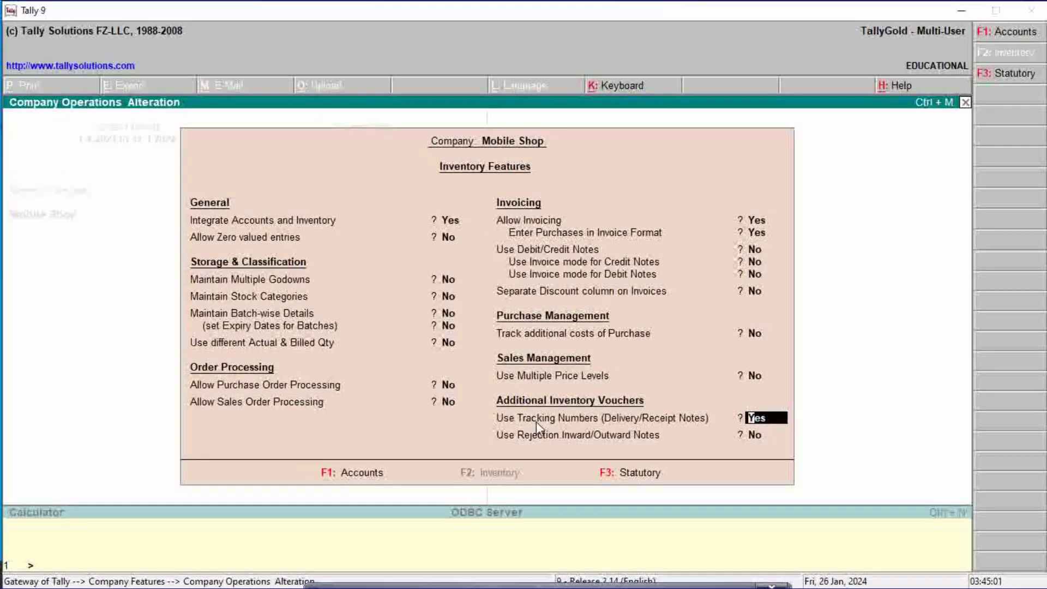
{"action": "key", "text": "Return"}
{"action": "key", "text": "Return"}
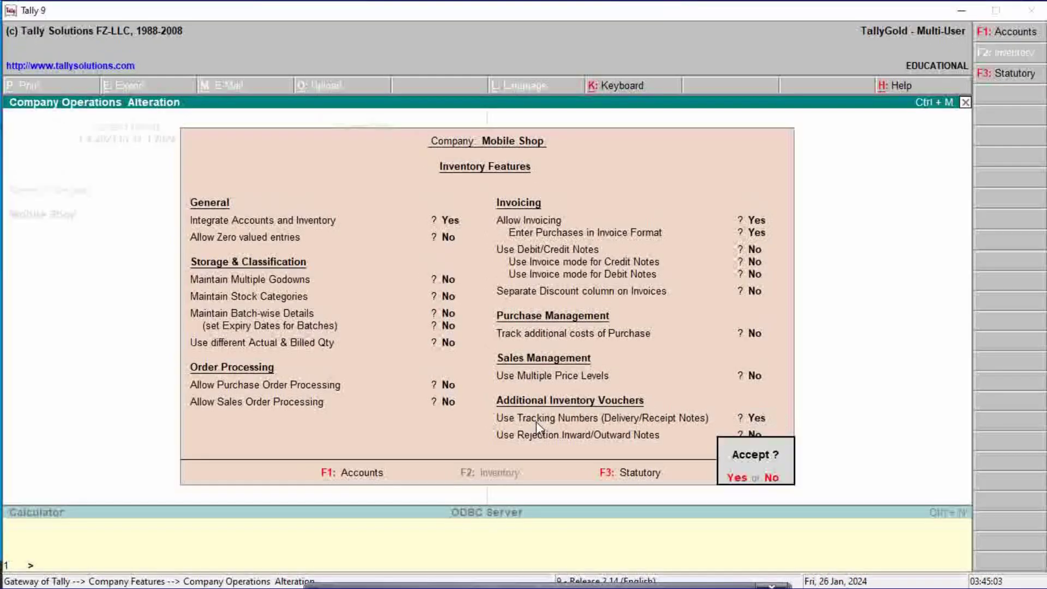
{"action": "key", "text": "Return"}
{"action": "key", "text": "Escape"}
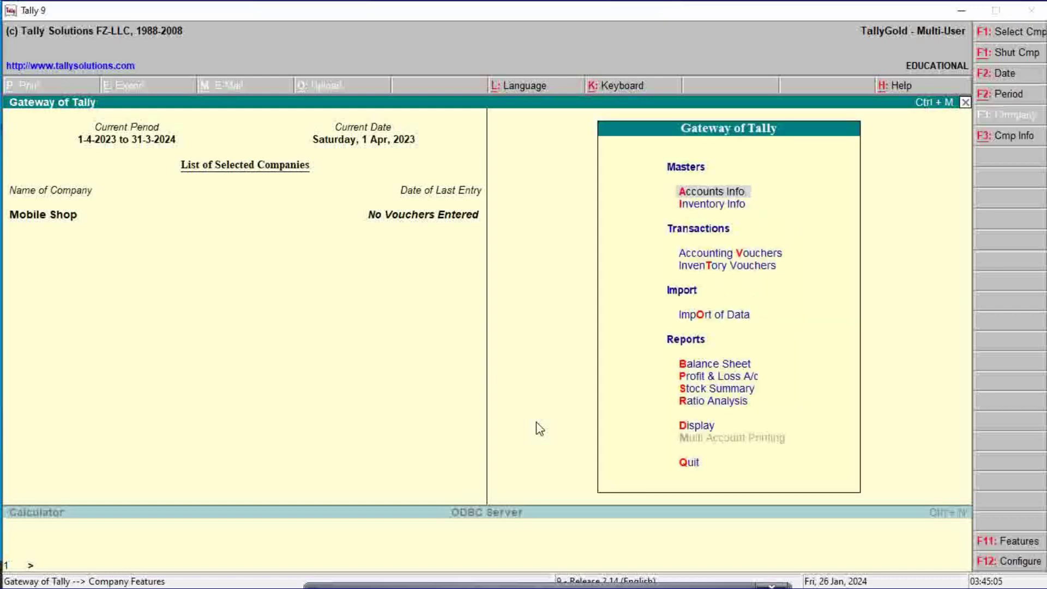
Start a Receipt Note voucher with Amit Mobile Shop as the party account and Mobile Purchase as the purchase ledger.
{"action": "key", "text": "Down"}
{"action": "key", "text": "Down"}
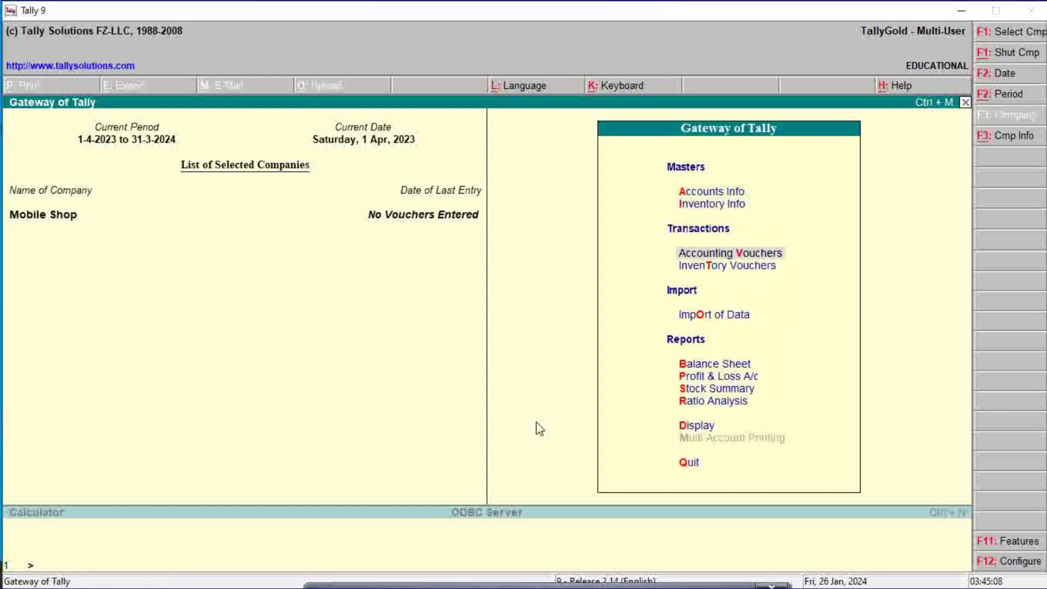
{"action": "key", "text": "Return"}
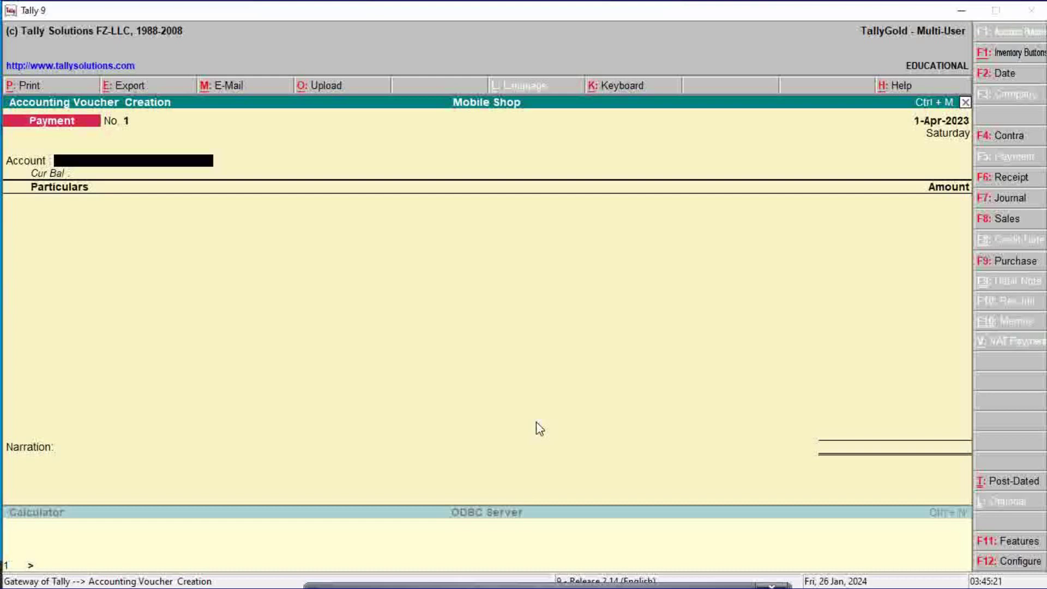
{"action": "key", "text": "alt+F9"}
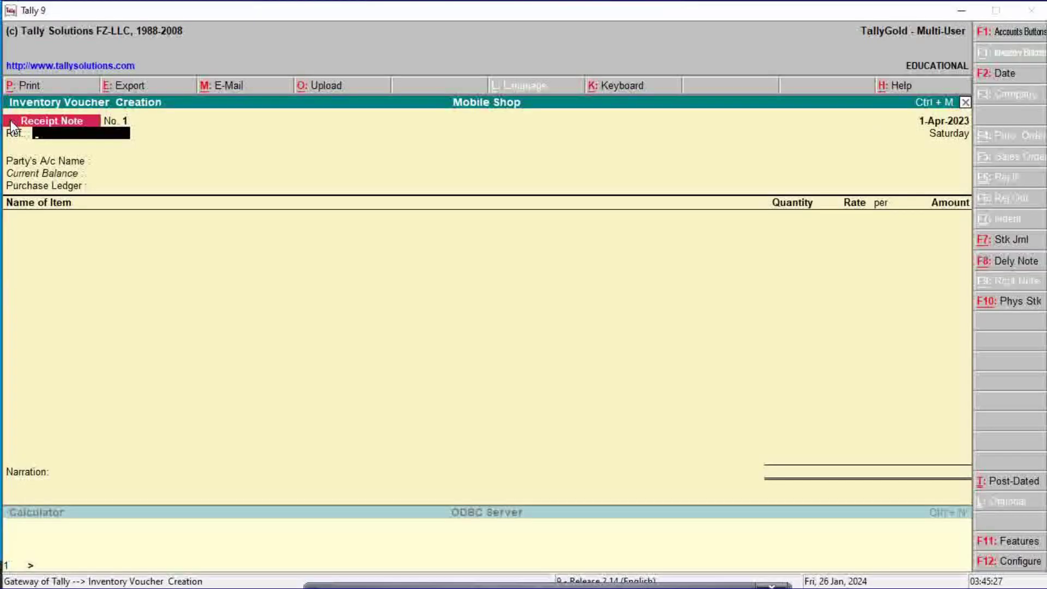
{"action": "key", "text": "Return"}
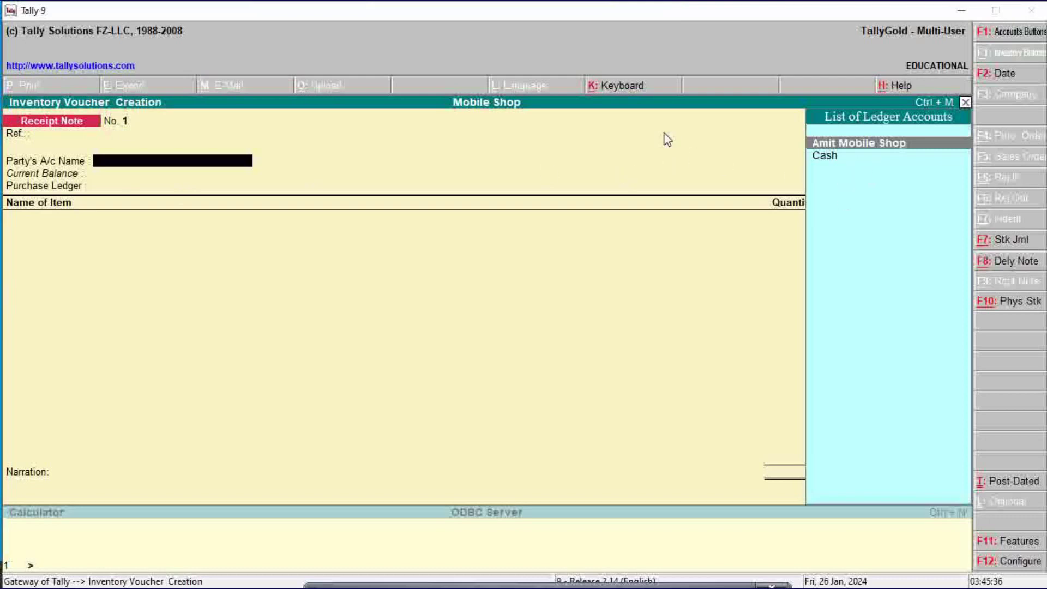
{"action": "key", "text": "Return"}
{"action": "key", "text": "Return"}
{"action": "key", "text": "Return"}
{"action": "key", "text": "Return"}
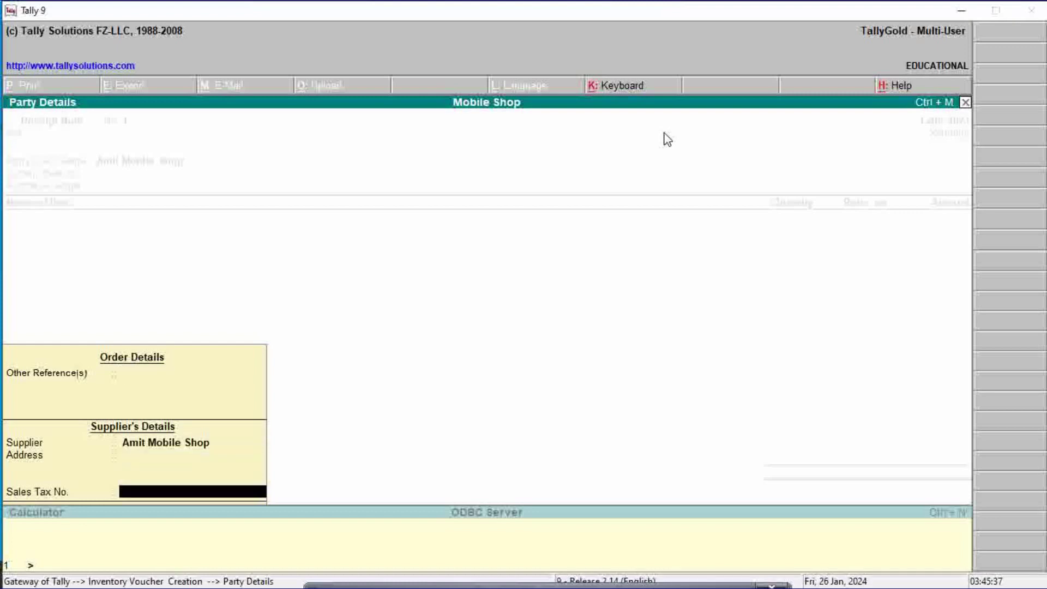
{"action": "key", "text": "Down"}
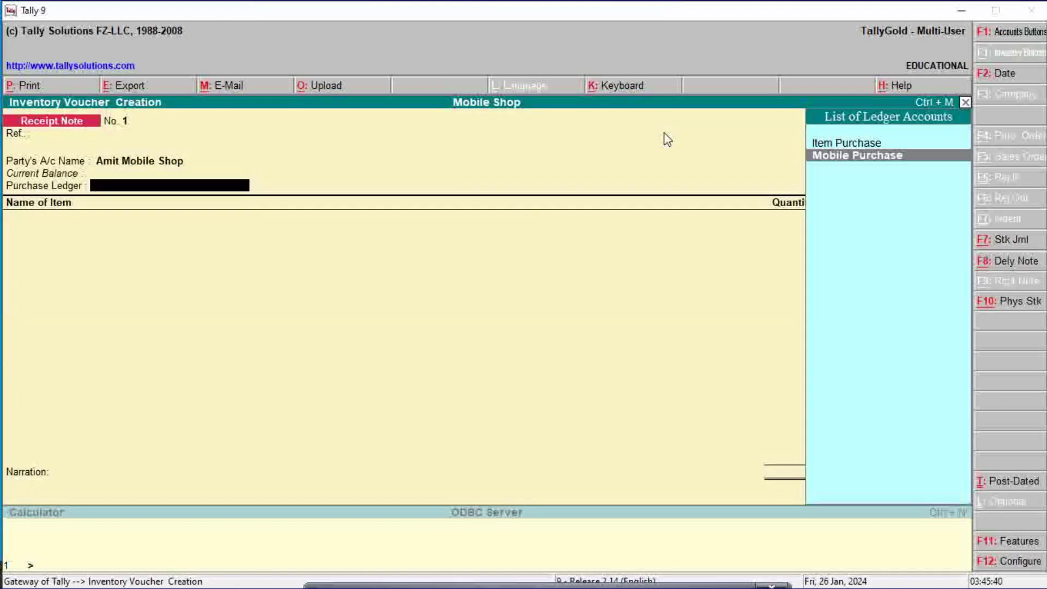
{"action": "key", "text": "Return"}
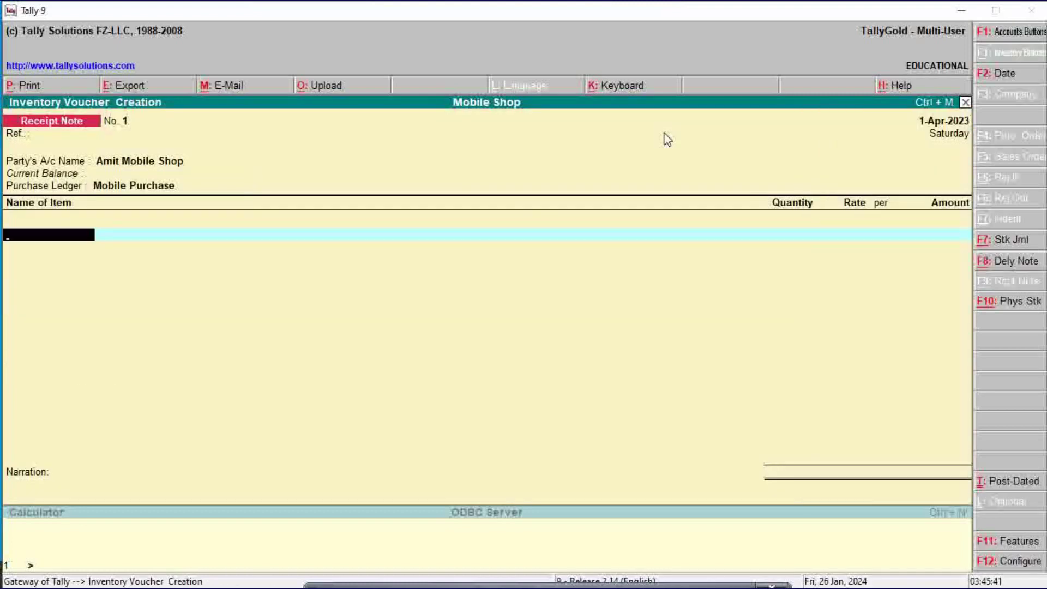
Add the item Vivo Y21 to the receipt note and assign it the new tracking number 34858.
{"action": "type", "text": "V"}
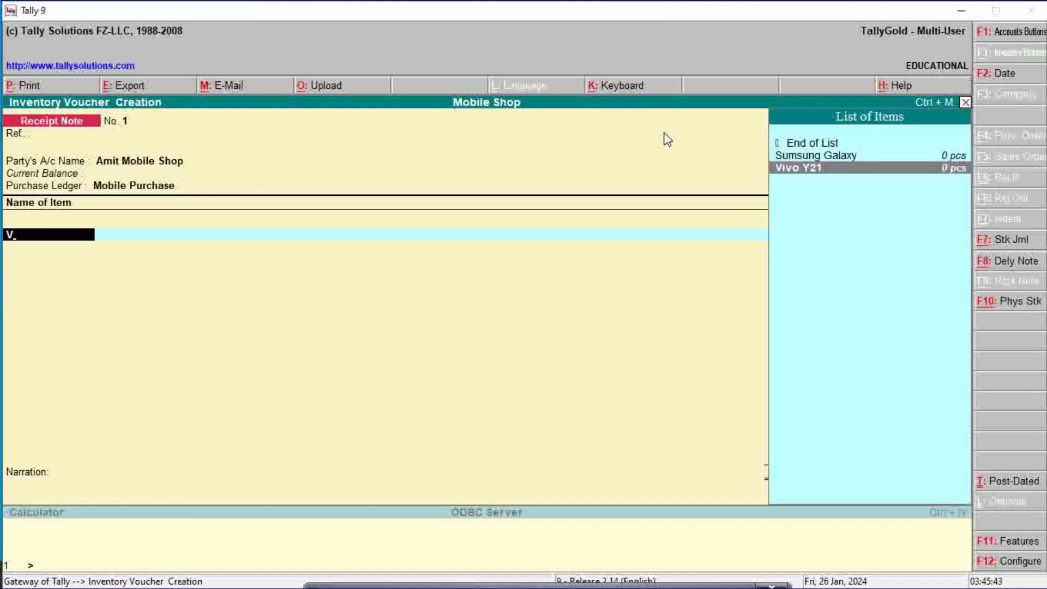
{"action": "key", "text": "Return"}
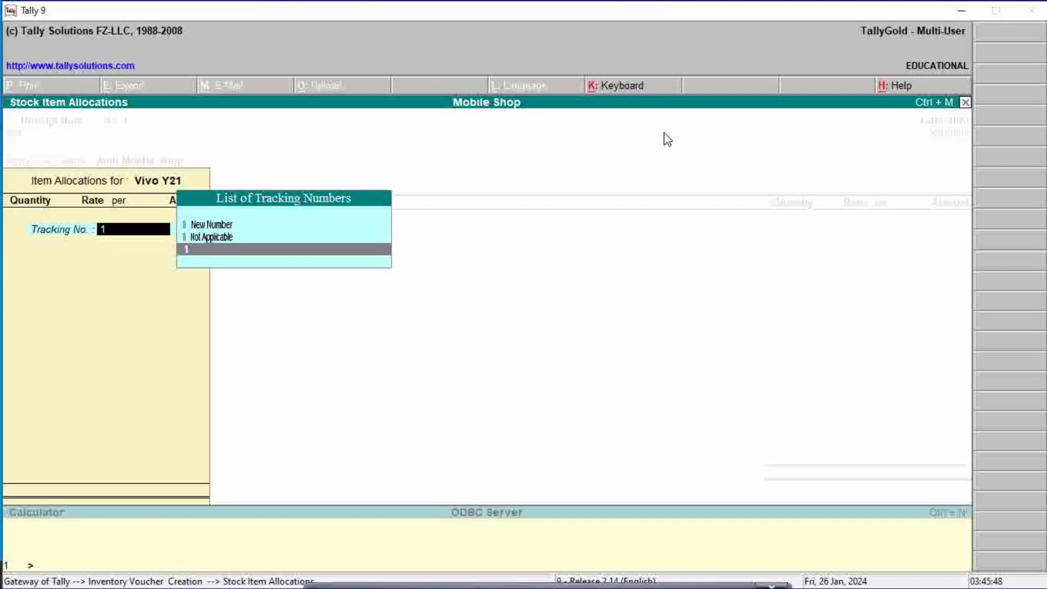
{"action": "key", "text": "Up"}
{"action": "key", "text": "Up"}
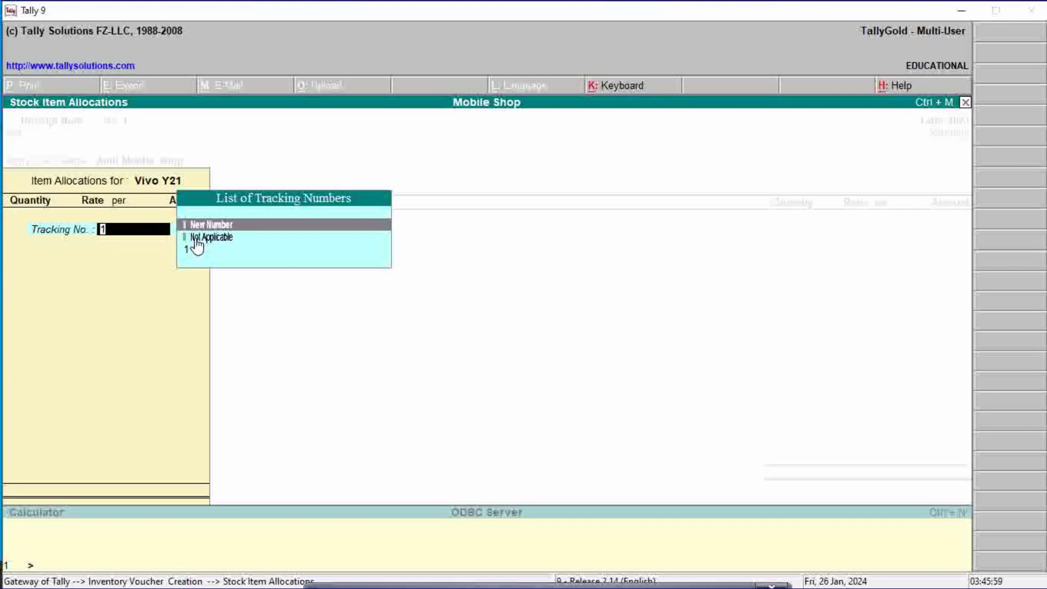
{"action": "key", "text": "Return"}
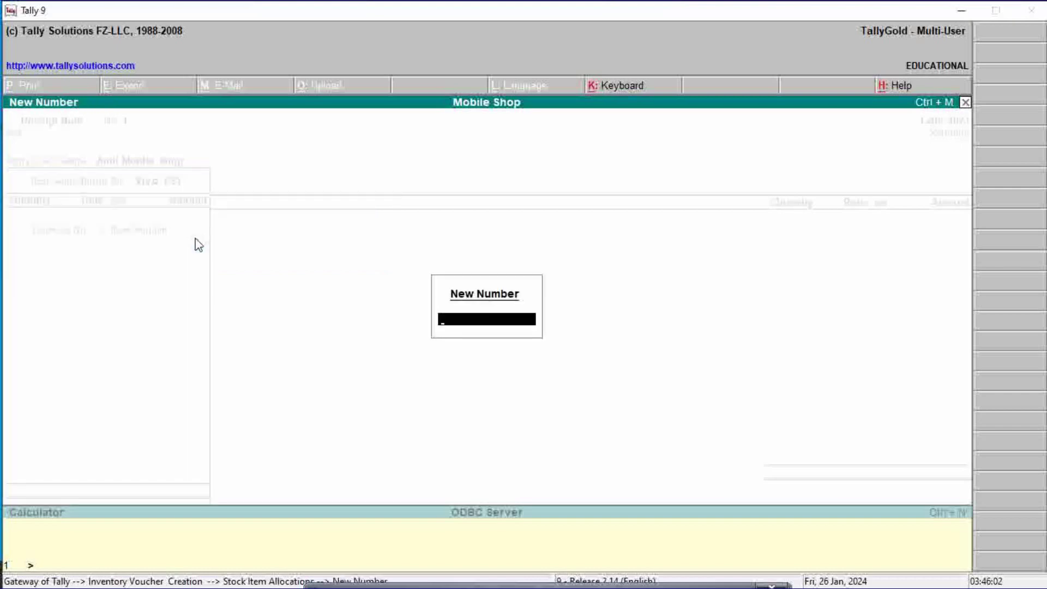
{"action": "type", "text": "34858"}
{"action": "key", "text": "Return"}
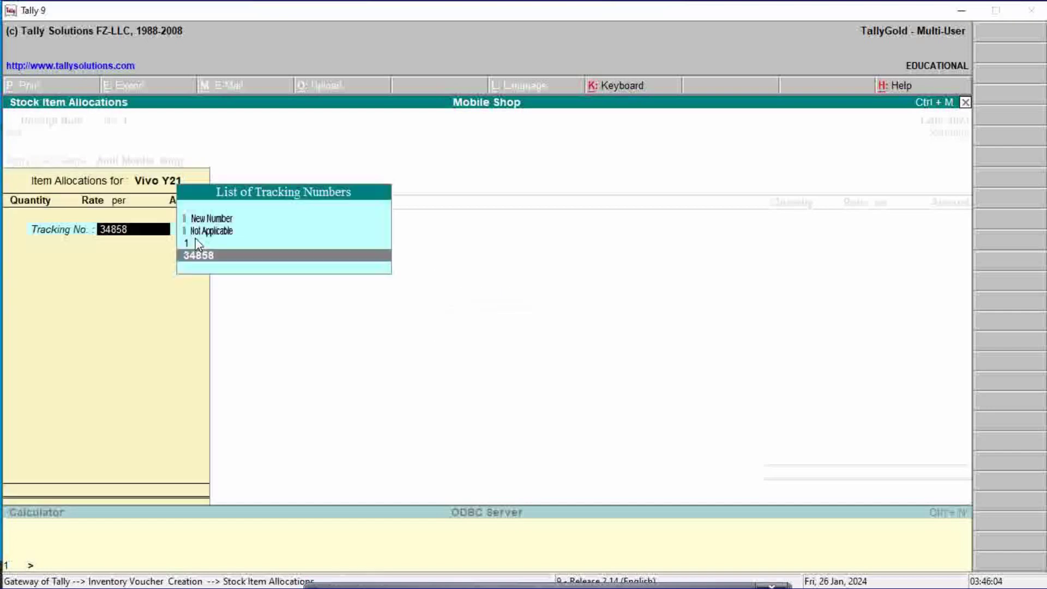
{"action": "key", "text": "Return"}
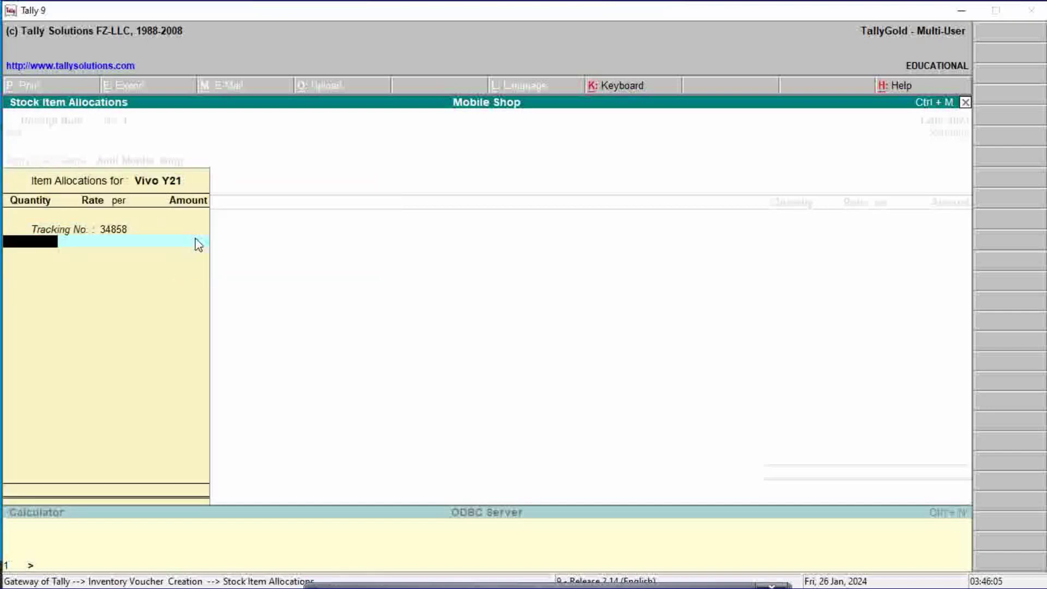
Allocate 1 pcs of Vivo Y21 at a rate of 12,000 and complete the item line.
{"action": "type", "text": "10"}
{"action": "key", "text": "BackSpace"}
{"action": "key", "text": "Return"}
{"action": "type", "text": "12000"}
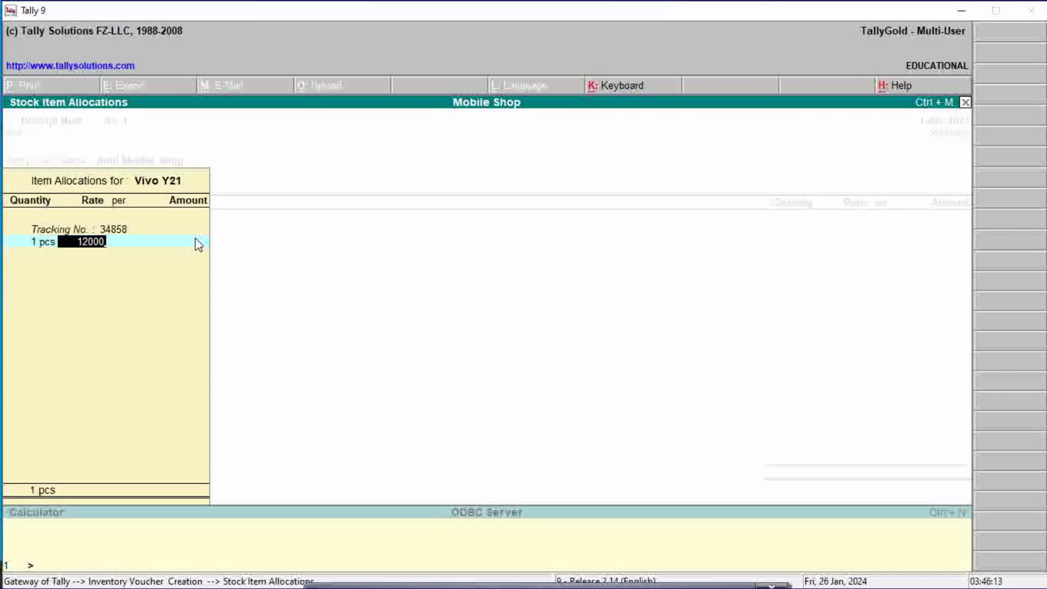
{"action": "key", "text": "Return"}
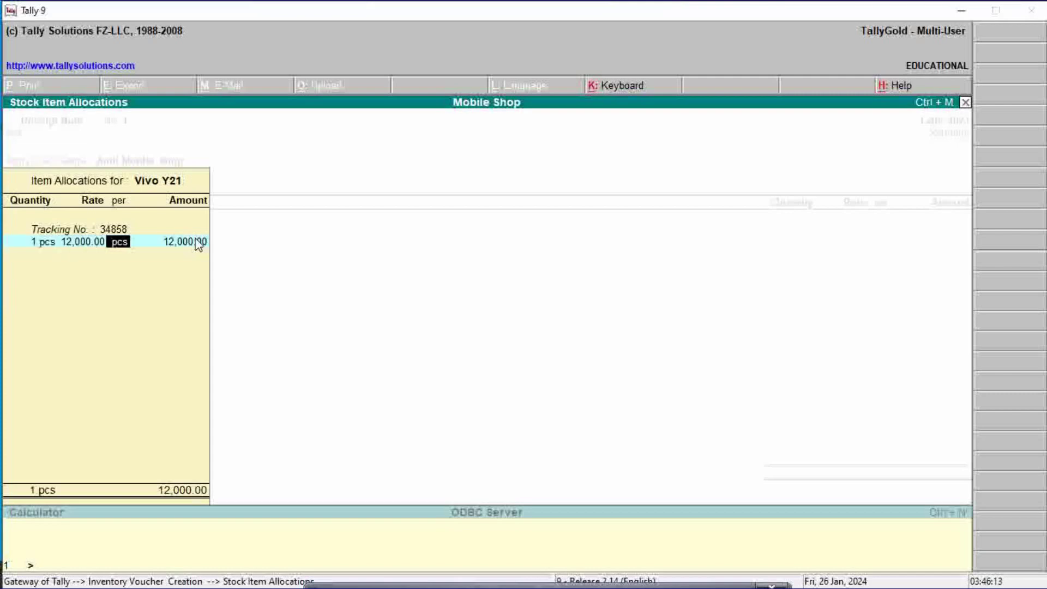
{"action": "key", "text": "Return"}
{"action": "key", "text": "Return"}
{"action": "key", "text": "Return"}
{"action": "key", "text": "Return"}
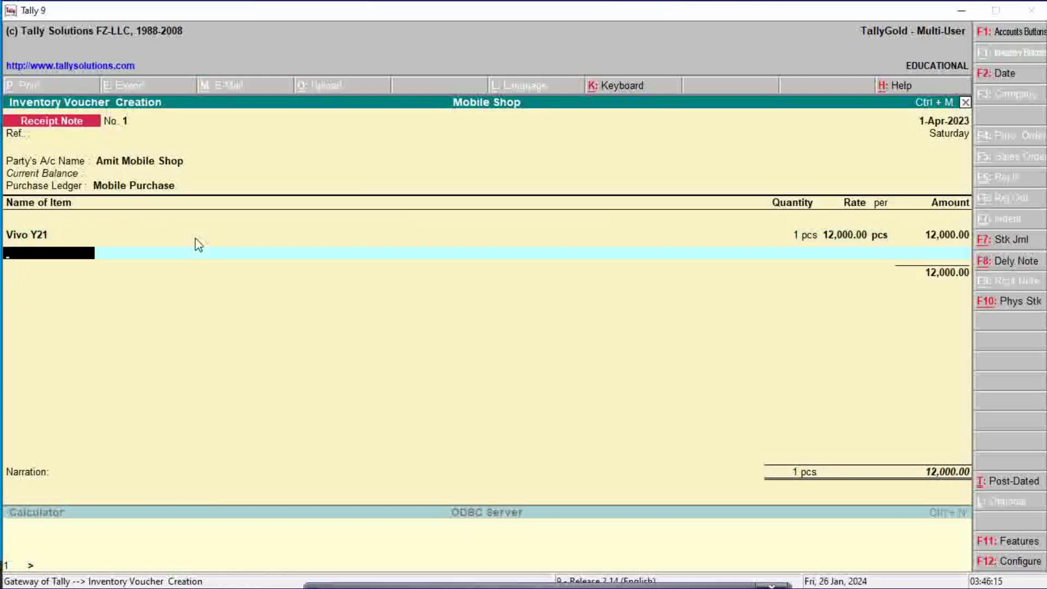
Add the item Sumsung Galaxy to the receipt note and assign it the new tracking number 2334.
{"action": "type", "text": "S"}
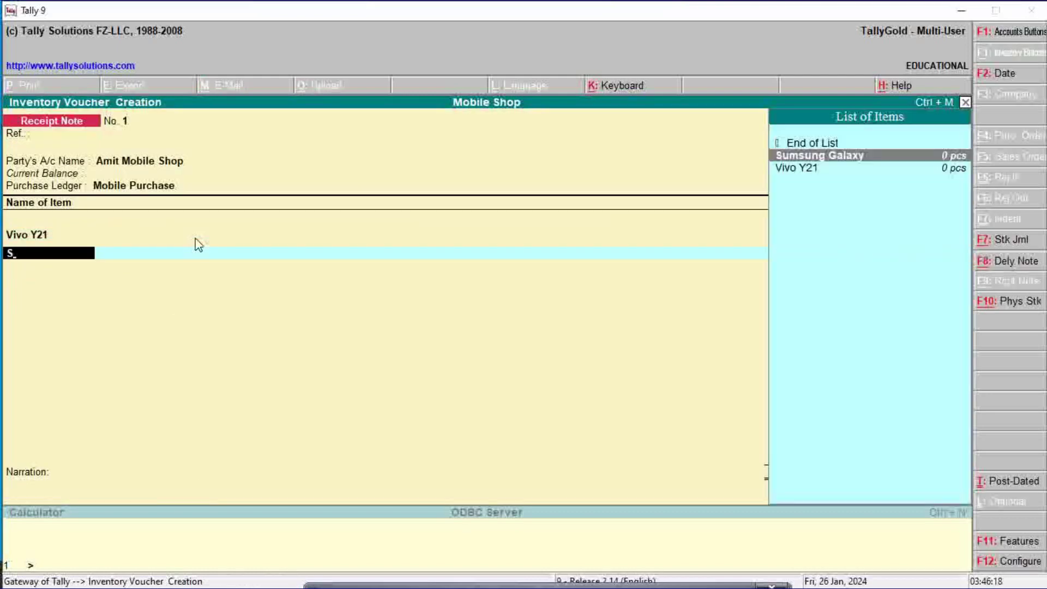
{"action": "key", "text": "Return"}
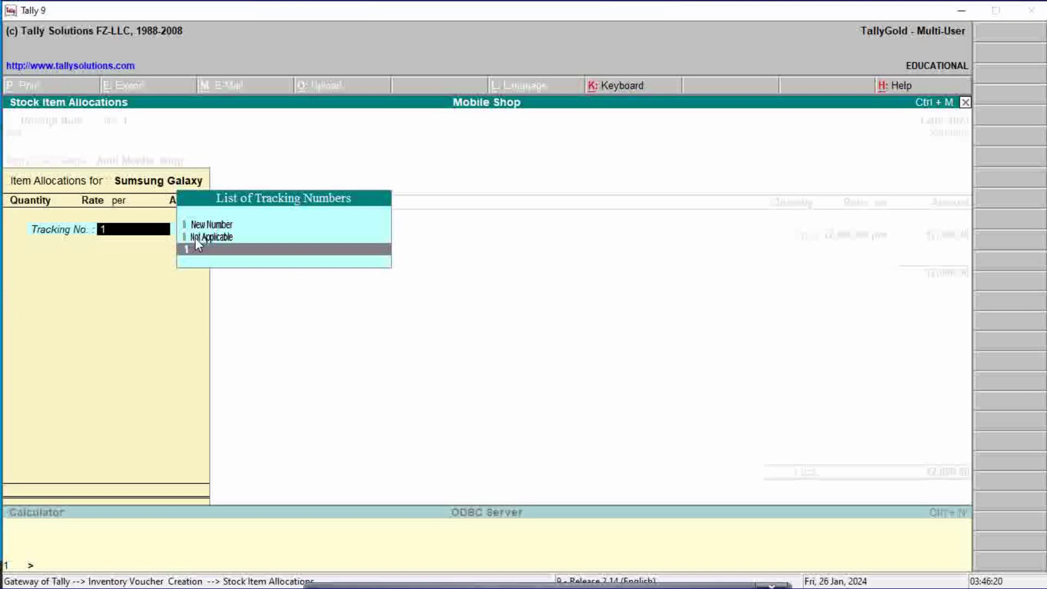
{"action": "key", "text": "Up"}
{"action": "key", "text": "Up"}
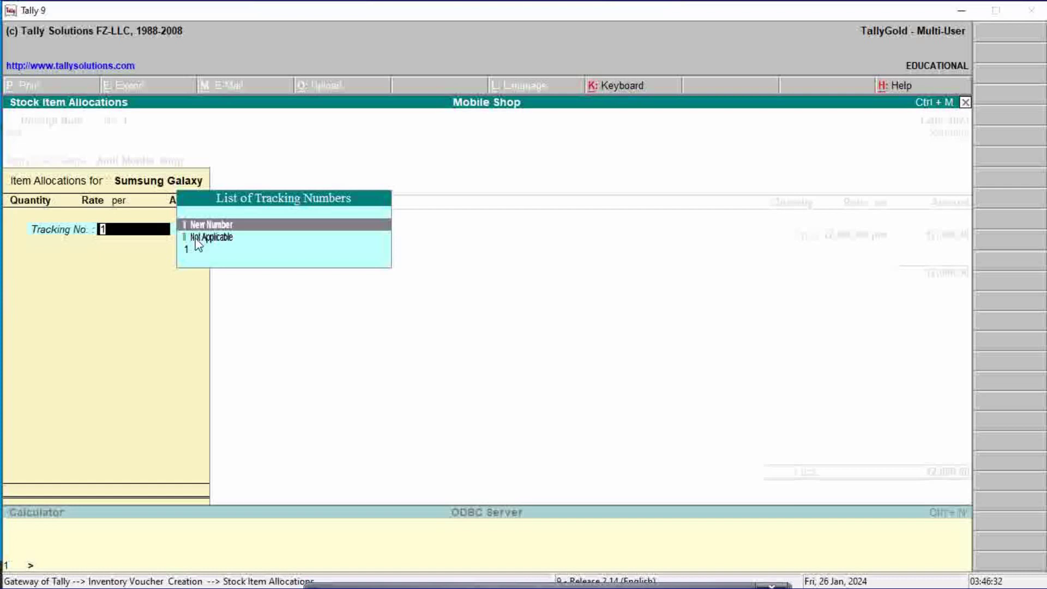
{"action": "key", "text": "Return"}
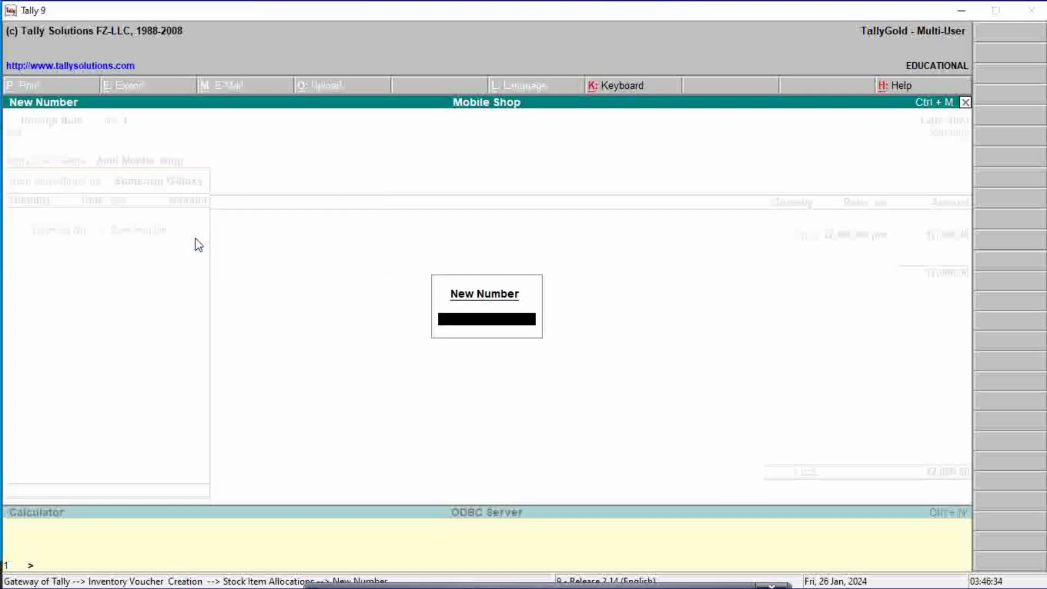
{"action": "type", "text": "2334"}
{"action": "key", "text": "Return"}
{"action": "key", "text": "Return"}
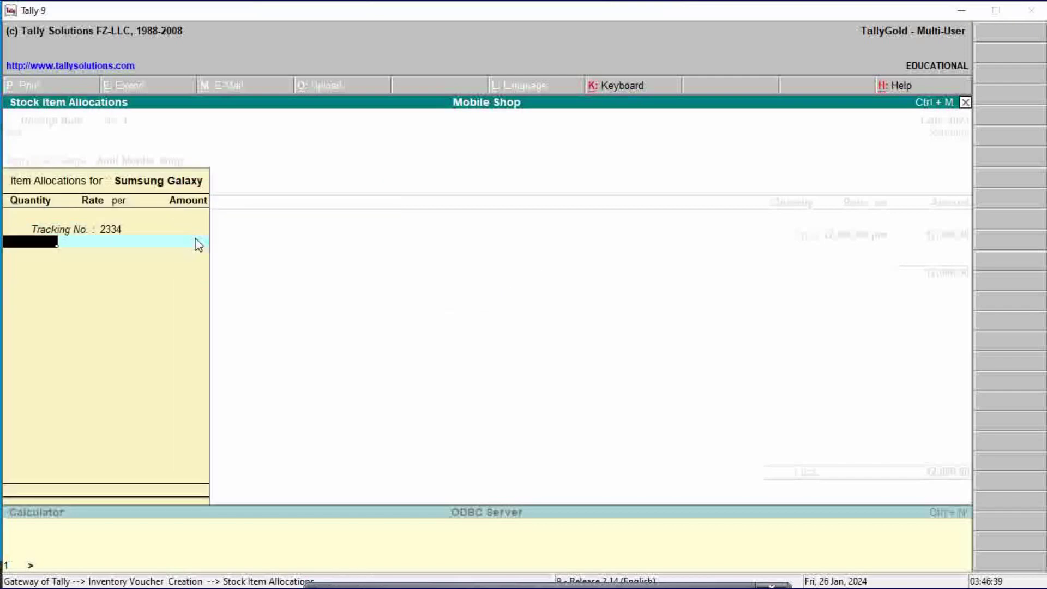
Allocate 1 pcs of Sumsung Galaxy at a rate of 12,000 and complete the item line.
{"action": "type", "text": "1"}
{"action": "key", "text": "Return"}
{"action": "type", "text": "12"}
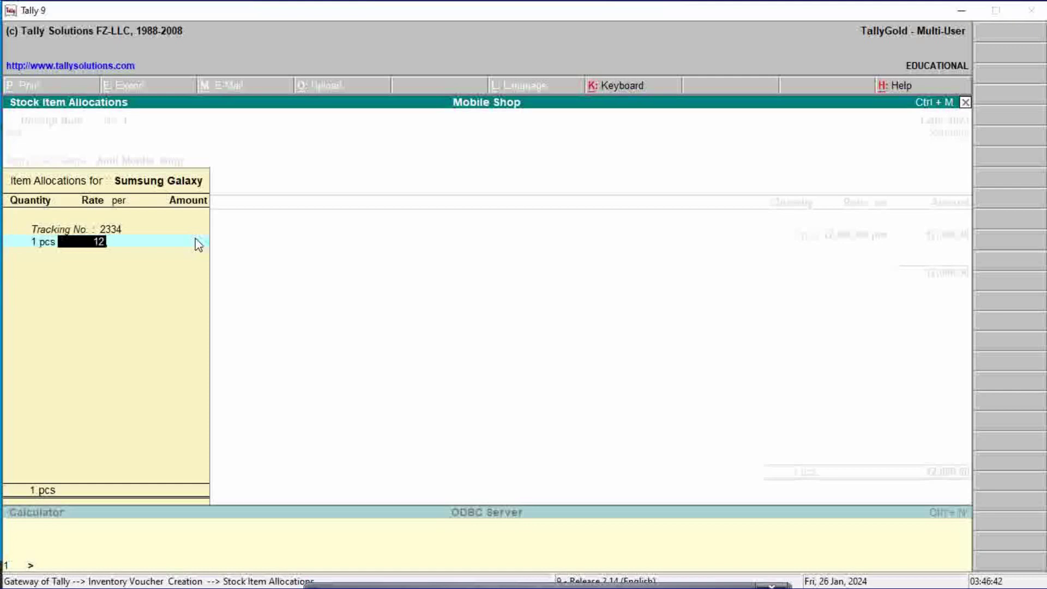
{"action": "type", "text": ",000"}
{"action": "key", "text": "Return"}
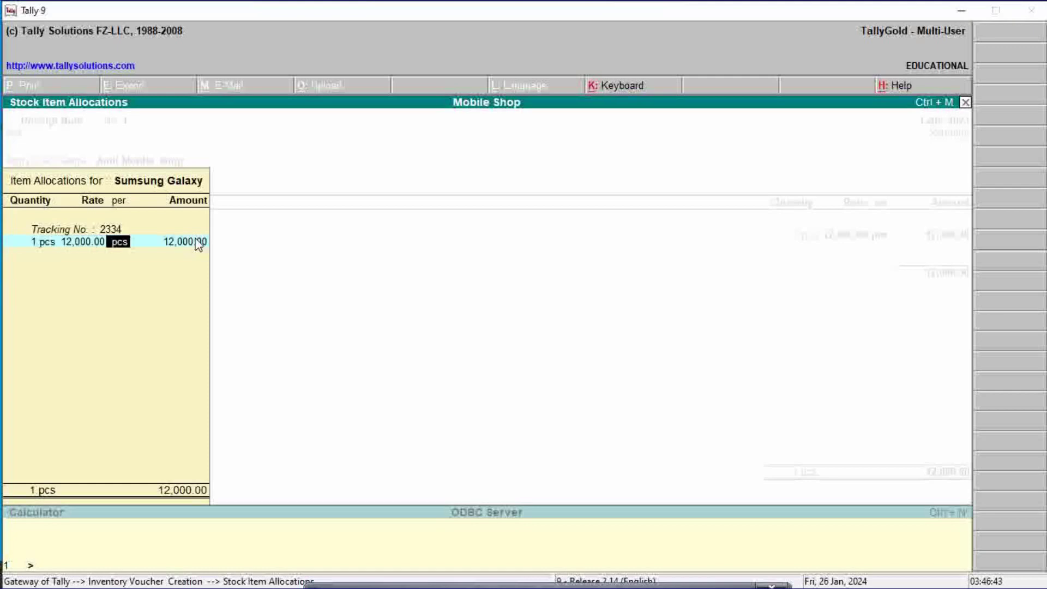
{"action": "key", "text": "Return"}
{"action": "key", "text": "Return"}
{"action": "key", "text": "Return"}
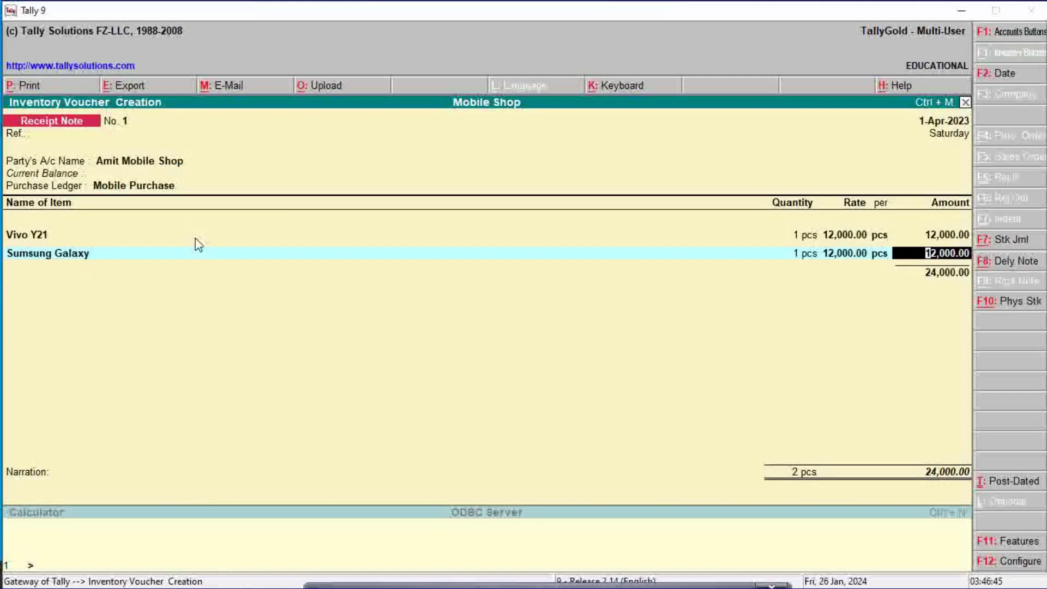
{"action": "key", "text": "Return"}
End the item list, save the receipt note without a narration, and return to the Gateway of Tally.
{"action": "key", "text": "Return"}
{"action": "key", "text": "Return"}
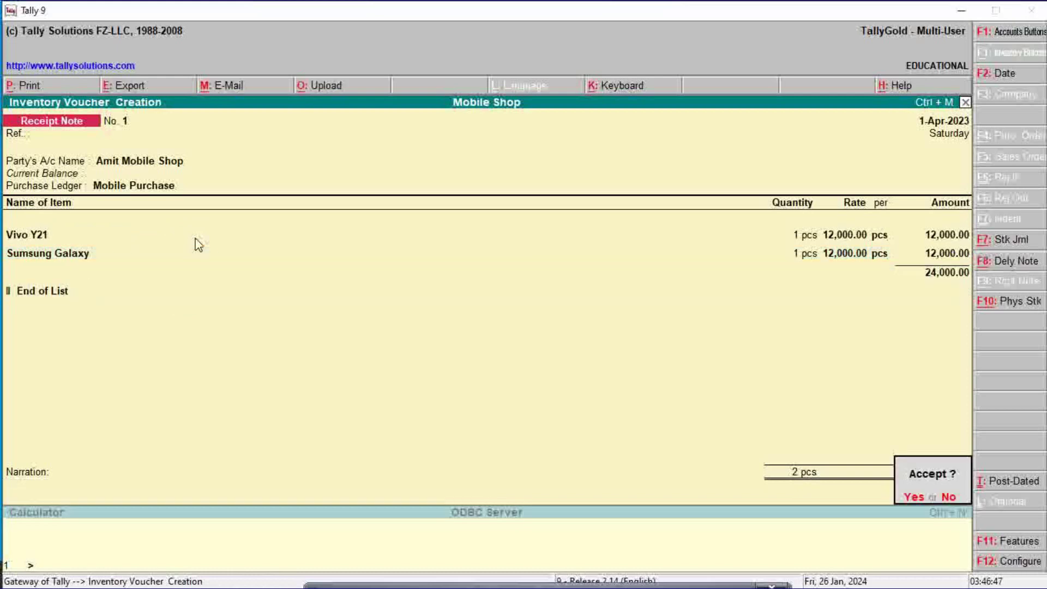
{"action": "key", "text": "Escape"}
{"action": "key", "text": "F1"}
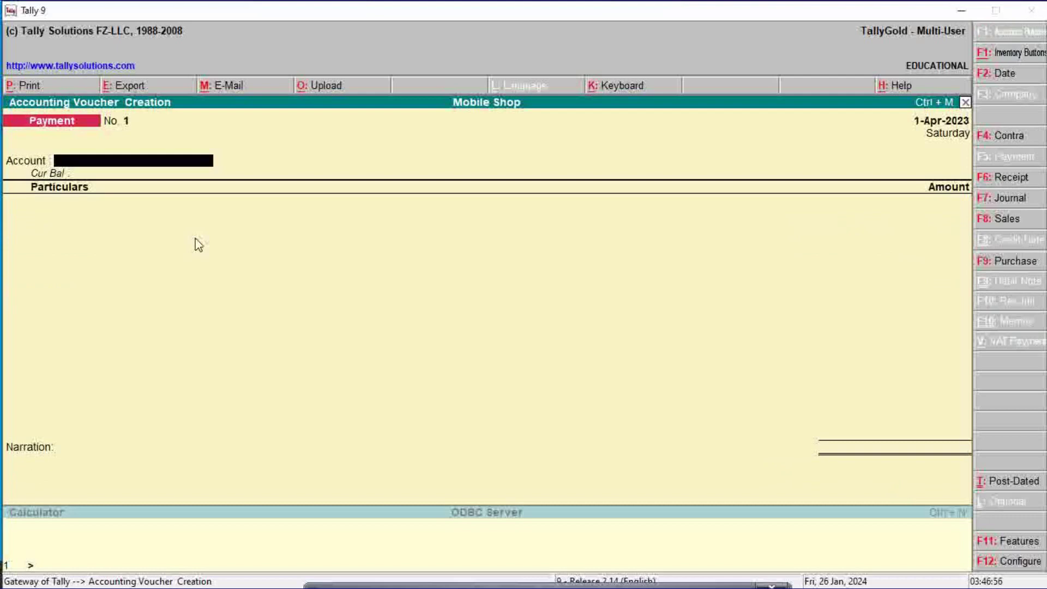
{"action": "key", "text": "Escape"}
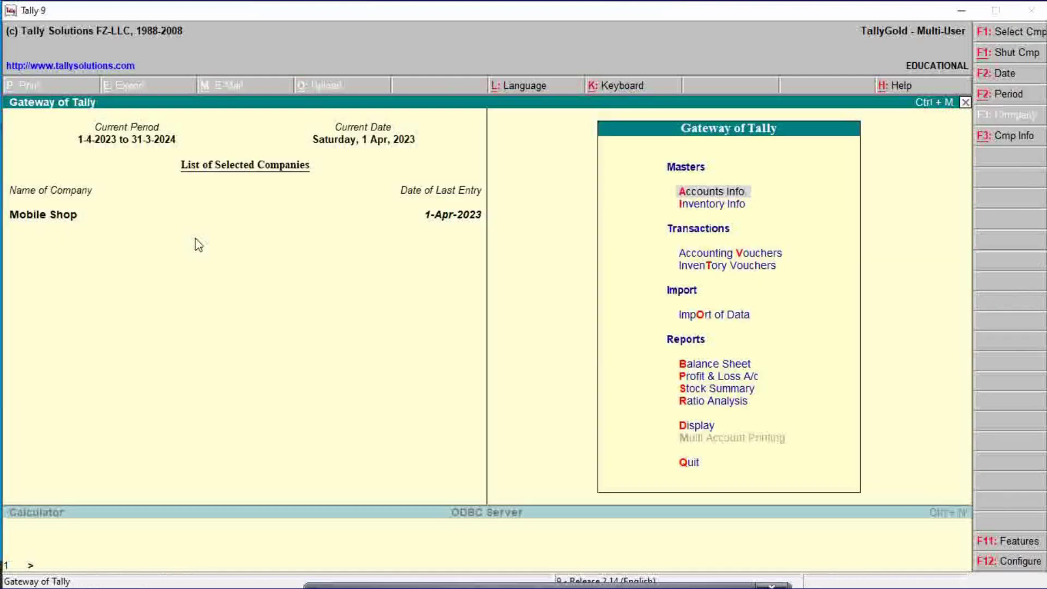
Open the Ratio Analysis report for Mobile Shop from the Gateway of Tally.
{"action": "key", "text": "Down"}
{"action": "key", "text": "Down"}
{"action": "key", "text": "Down"}
{"action": "key", "text": "Down"}
{"action": "key", "text": "Down"}
{"action": "key", "text": "Down"}
{"action": "key", "text": "Down"}
{"action": "key", "text": "Down"}
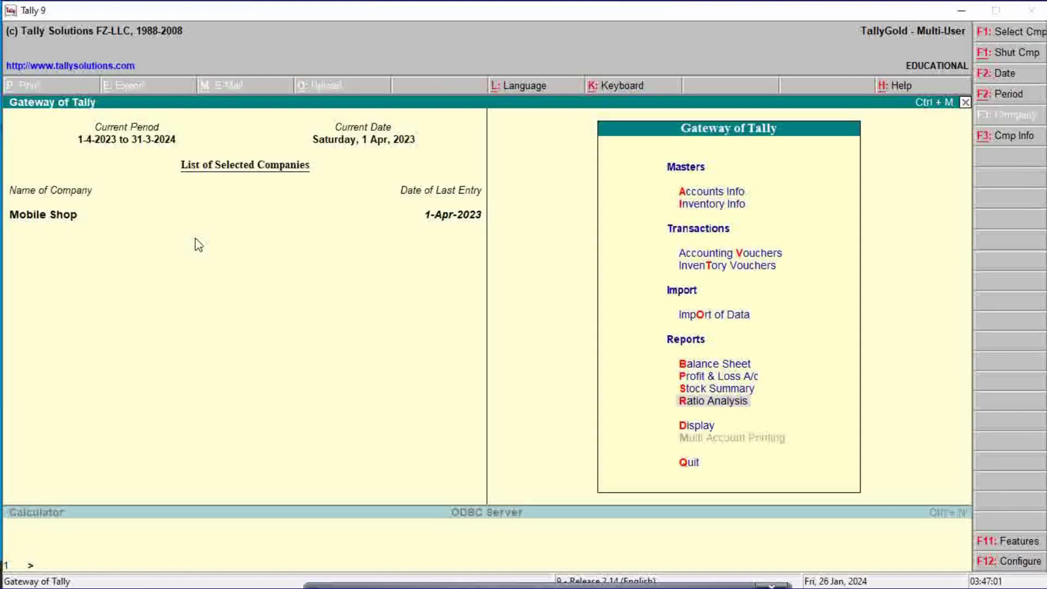
{"action": "left_click", "coordinate": [708, 407]}
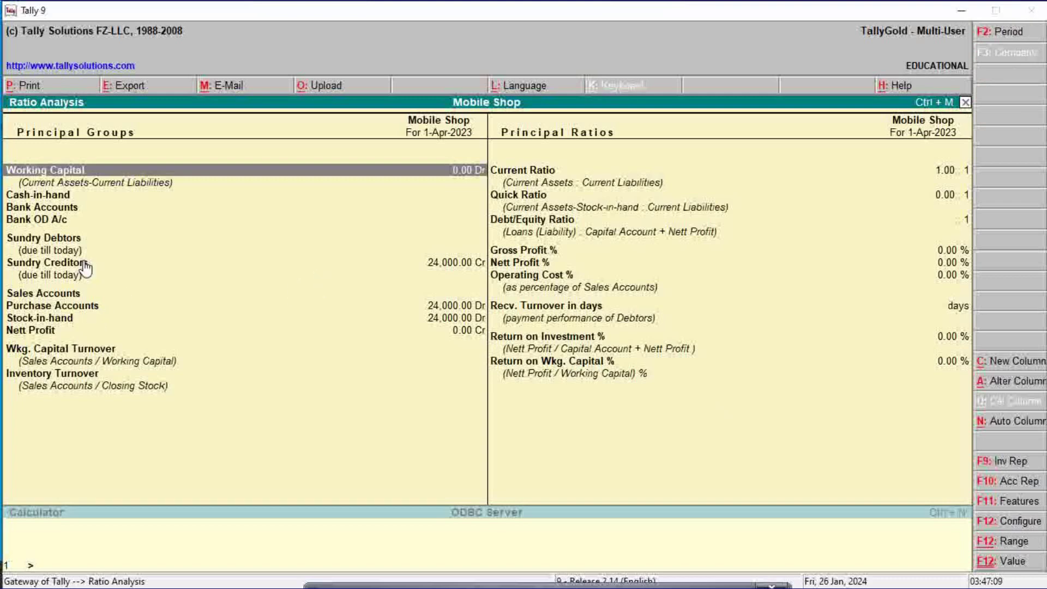
Drill down through Sundry Creditors and Purchase Bills to Come to review the pending purchase bills, and leave the reports.
{"action": "key", "text": "Down"}
{"action": "key", "text": "Down"}
{"action": "key", "text": "Down"}
{"action": "key", "text": "Down"}
{"action": "key", "text": "Down"}
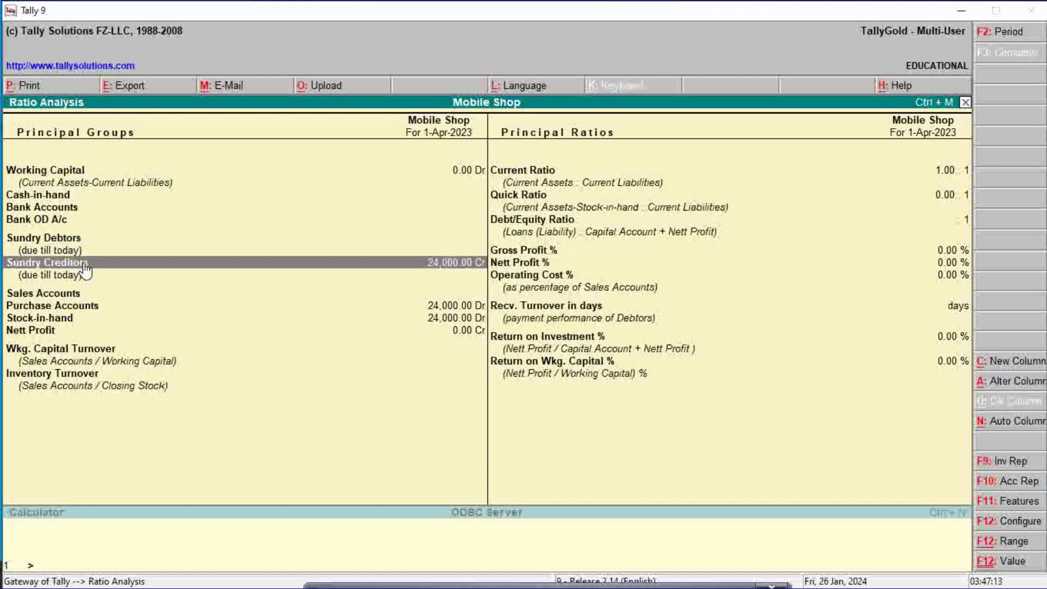
{"action": "key", "text": "Return"}
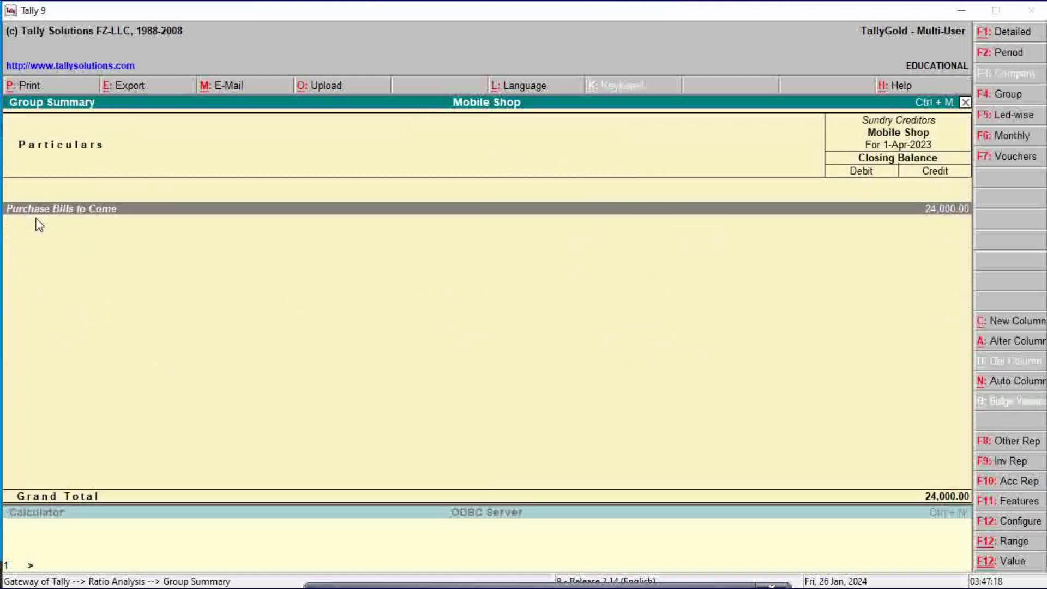
{"action": "key", "text": "Return"}
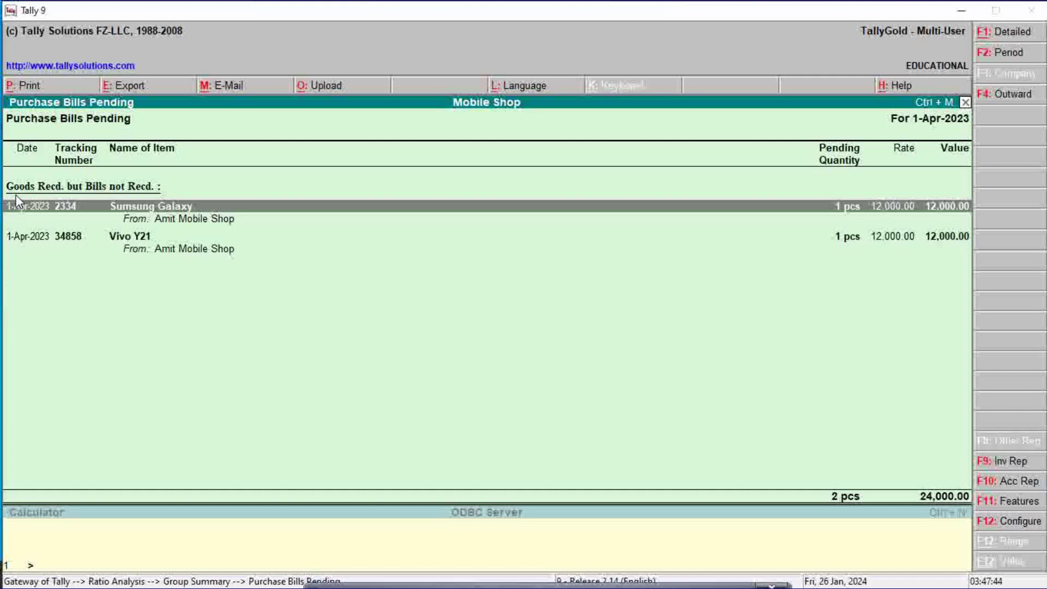
{"action": "key", "text": "Escape"}
{"action": "key", "text": "Escape"}
{"action": "key", "text": "Escape"}
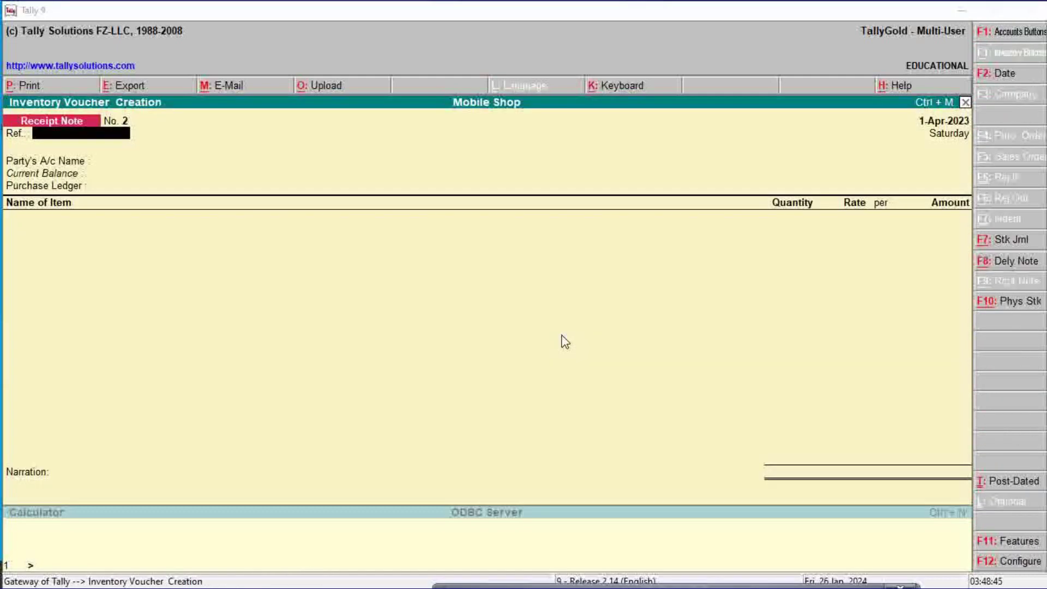
Leave the blank receipt note and start a new Purchase voucher under Accounting Vouchers.
{"action": "key", "text": "Escape"}
{"action": "key", "text": "y"}
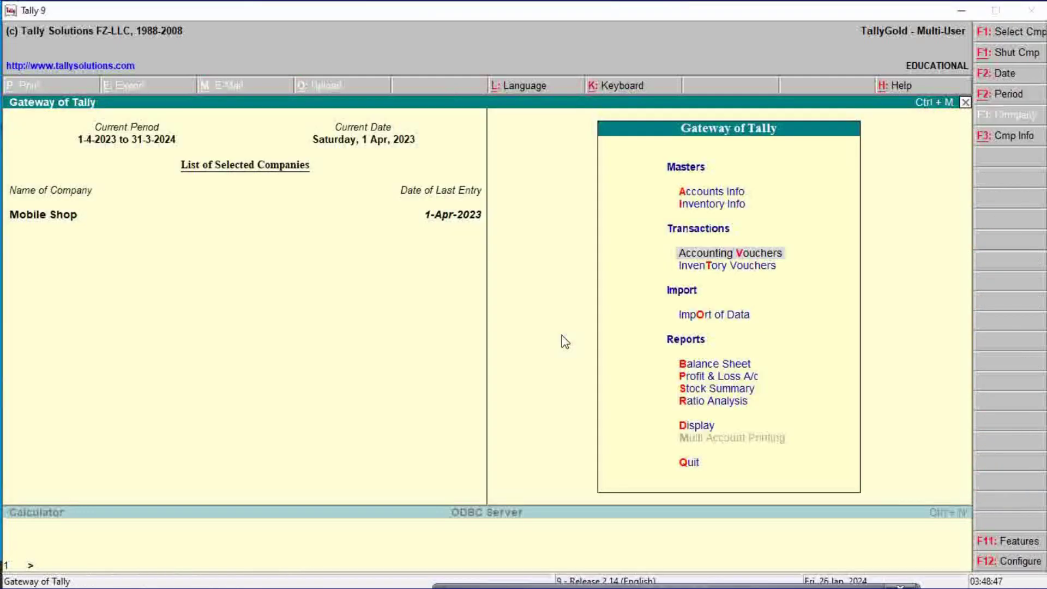
{"action": "key", "text": "Return"}
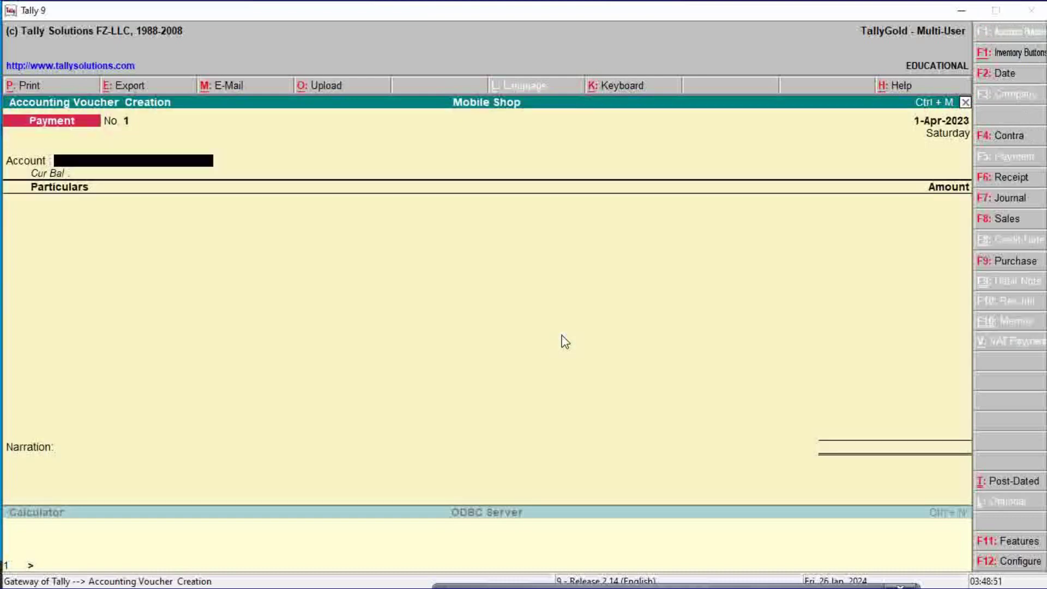
{"action": "key", "text": "F9"}
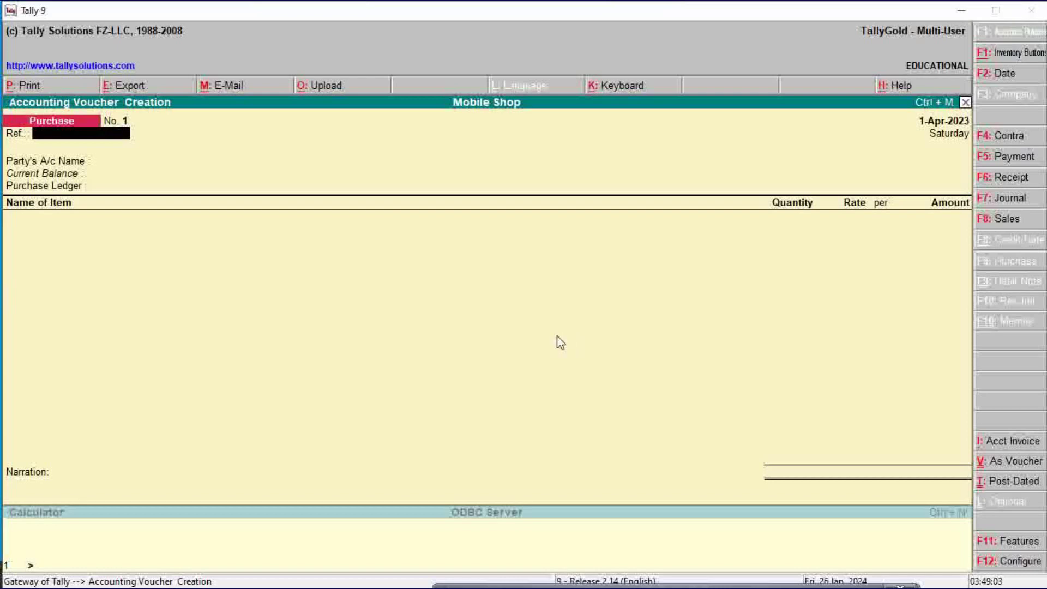
Enter 23344 as the purchase voucher's reference and select Amit Mobile Shop as the party account.
{"action": "type", "text": "23344"}
{"action": "key", "text": "Return"}
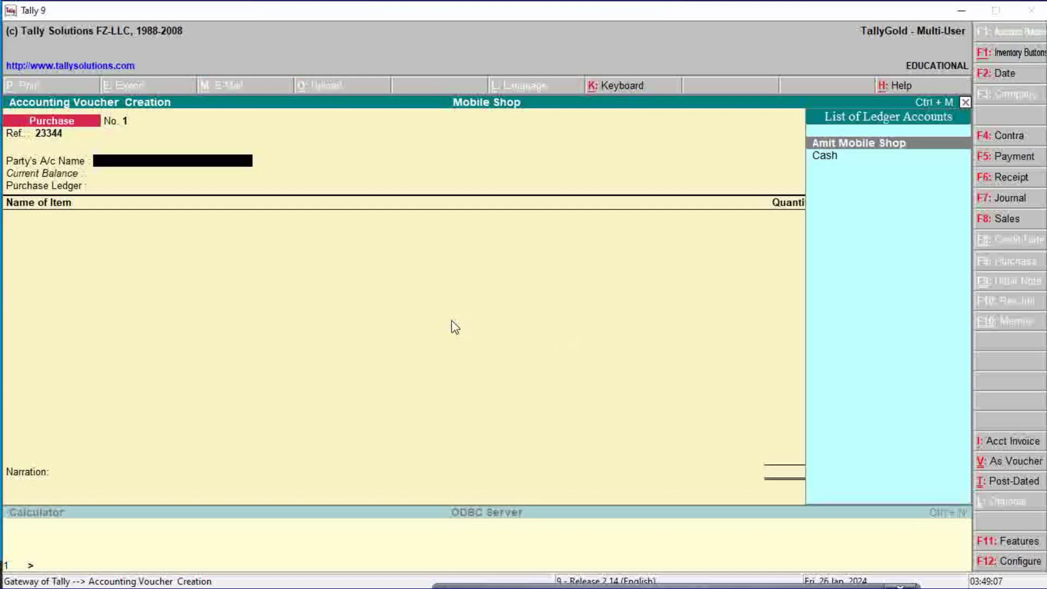
{"action": "key", "text": "Return"}
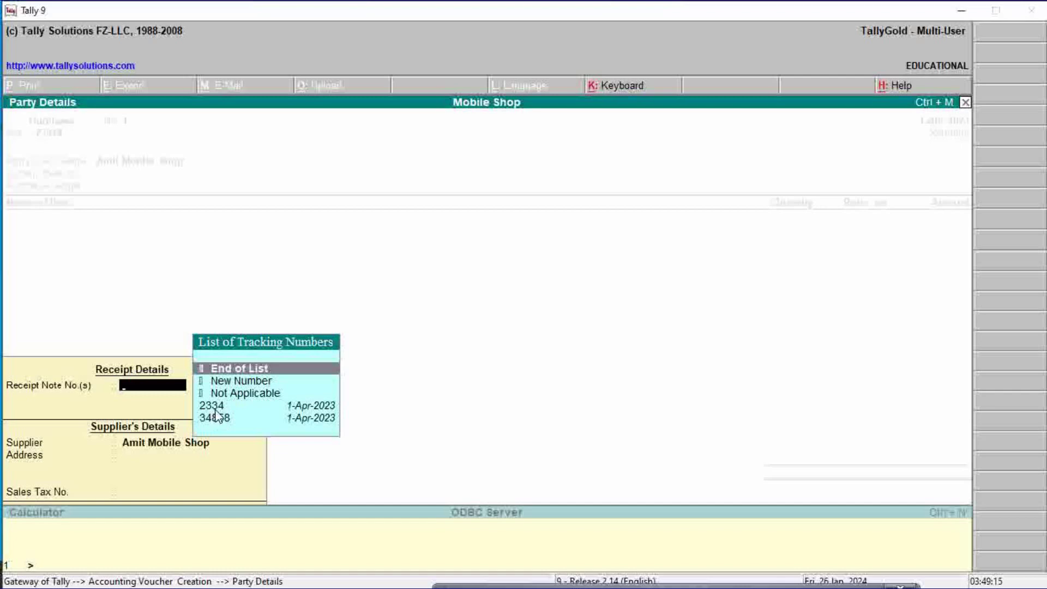
Link receipt notes 2334 and 34858 to the purchase, end the tracking list, and accept the supplier's details.
{"action": "key", "text": "Down"}
{"action": "key", "text": "Down"}
{"action": "key", "text": "Down"}
{"action": "key", "text": "Return"}
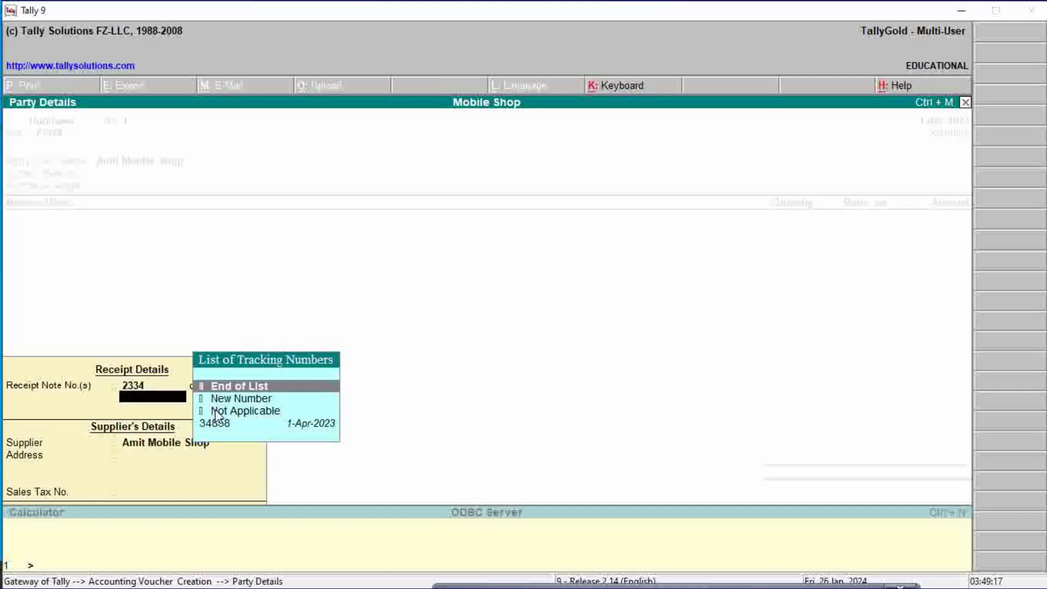
{"action": "key", "text": "Down"}
{"action": "key", "text": "Down"}
{"action": "key", "text": "Down"}
{"action": "key", "text": "Return"}
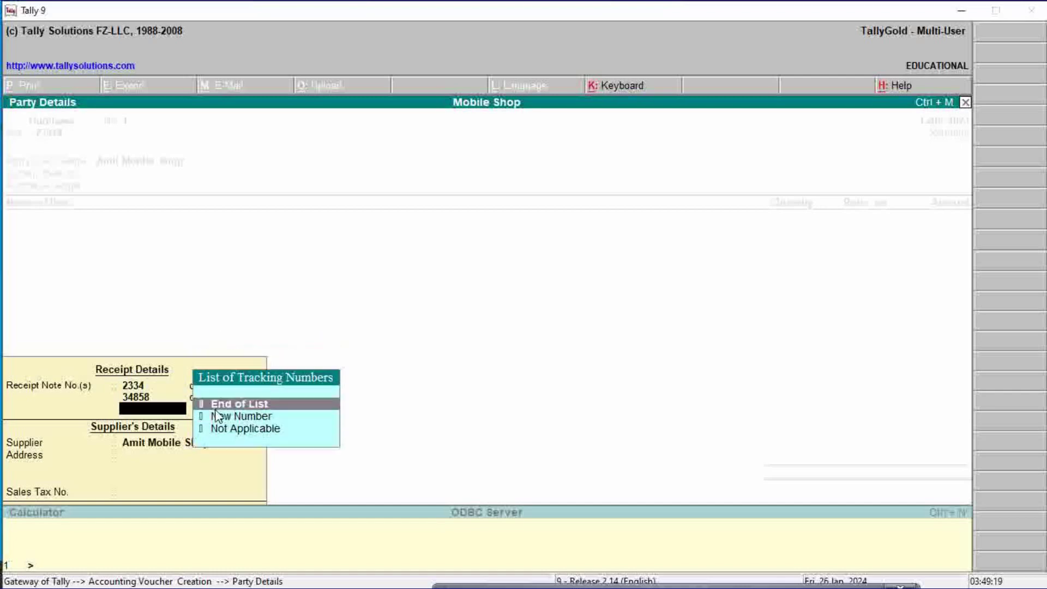
{"action": "key", "text": "Return"}
{"action": "key", "text": "Return"}
{"action": "key", "text": "Return"}
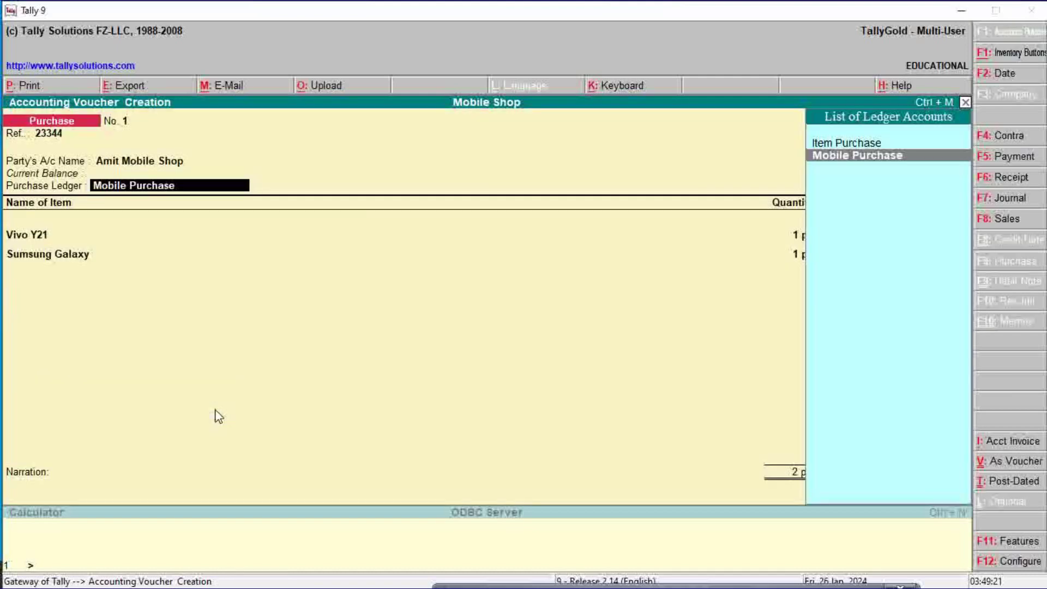
Use Mobile Purchase as the purchase ledger and accept the Vivo Y21 allocation of 1 pcs at 12,000 against tracking number 34858.
{"action": "key", "text": "Return"}
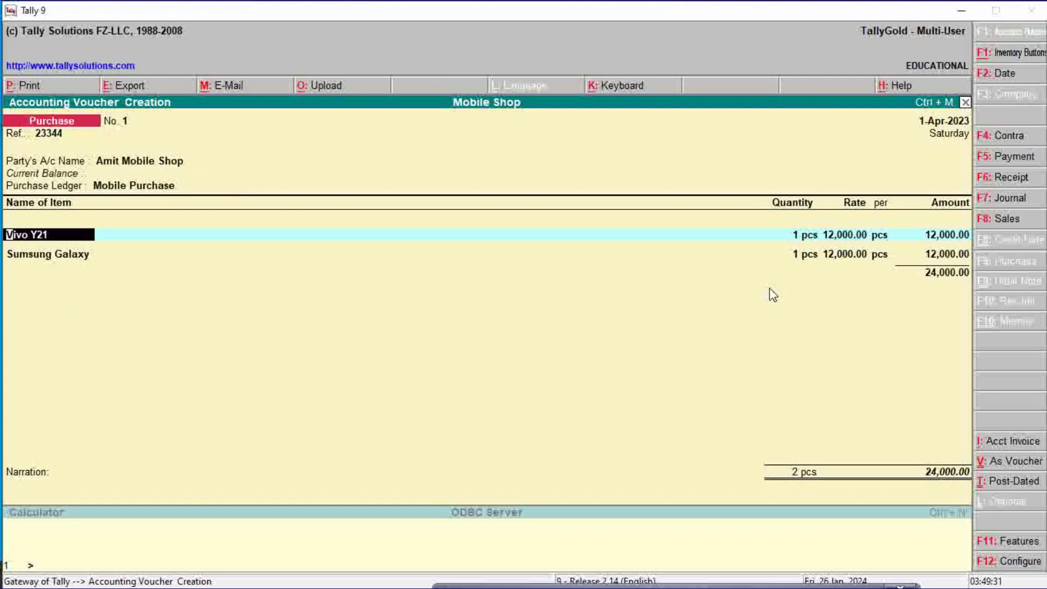
{"action": "key", "text": "Return"}
{"action": "key", "text": "Return"}
{"action": "key", "text": "Return"}
{"action": "key", "text": "Return"}
{"action": "key", "text": "Return"}
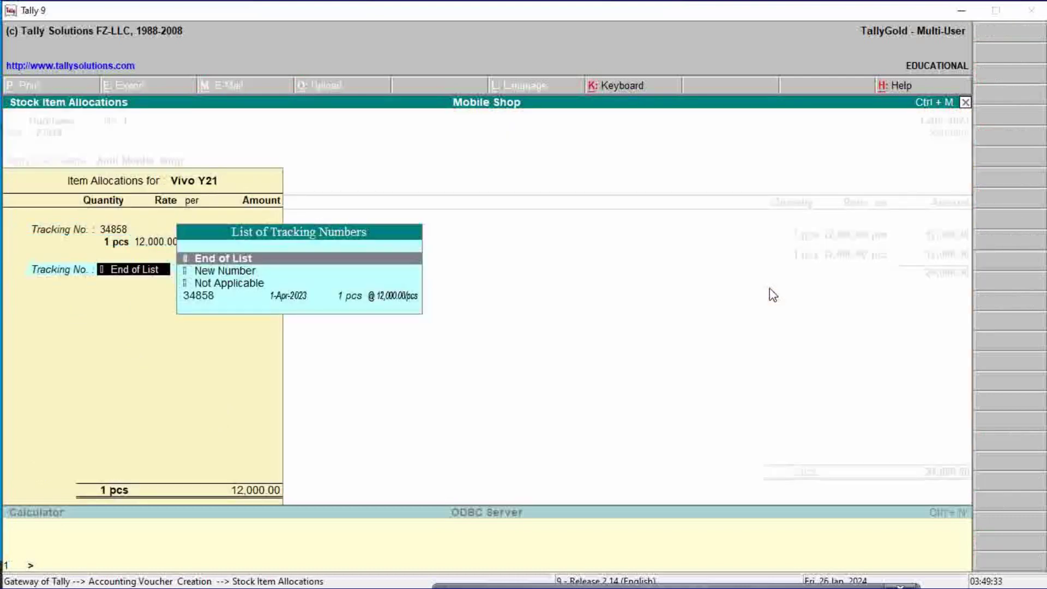
{"action": "key", "text": "Return"}
Accept the Sumsung Galaxy allocation of 1 pcs at 12,000 against tracking number 2334 and complete the item line.
{"action": "key", "text": "Return"}
{"action": "key", "text": "Return"}
{"action": "key", "text": "Return"}
{"action": "key", "text": "Return"}
{"action": "key", "text": "Return"}
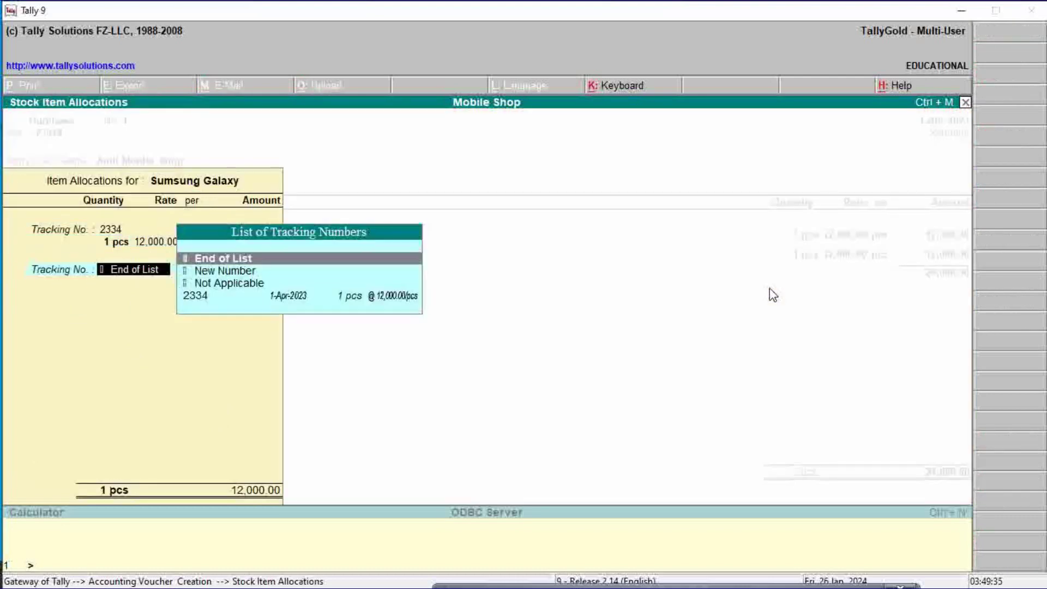
{"action": "key", "text": "Return"}
{"action": "key", "text": "Return"}
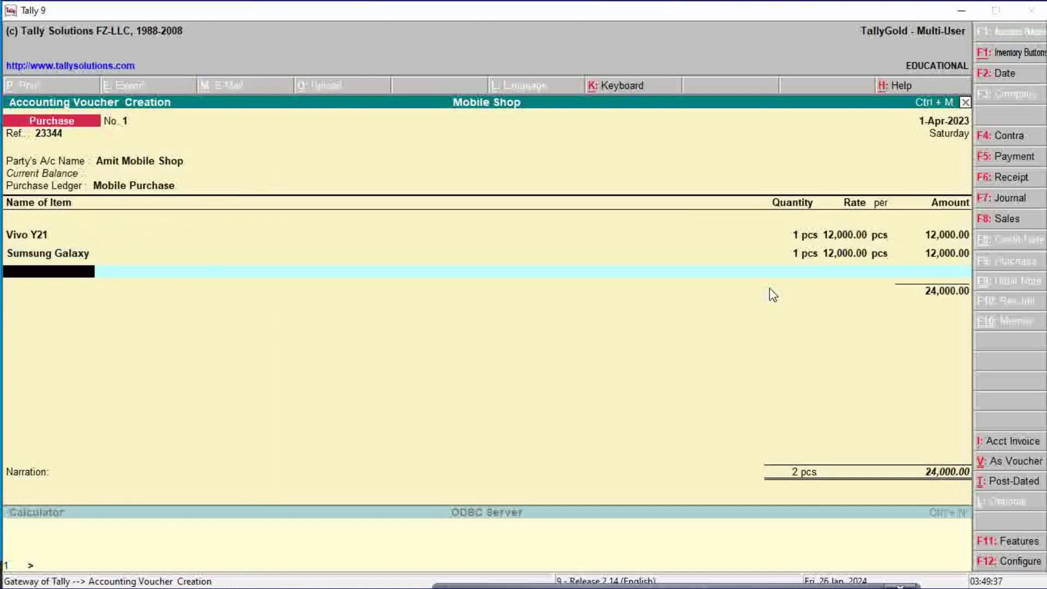
End the item list, save the purchase voucher without a narration, and return to the Gateway of Tally.
{"action": "key", "text": "Return"}
{"action": "key", "text": "Return"}
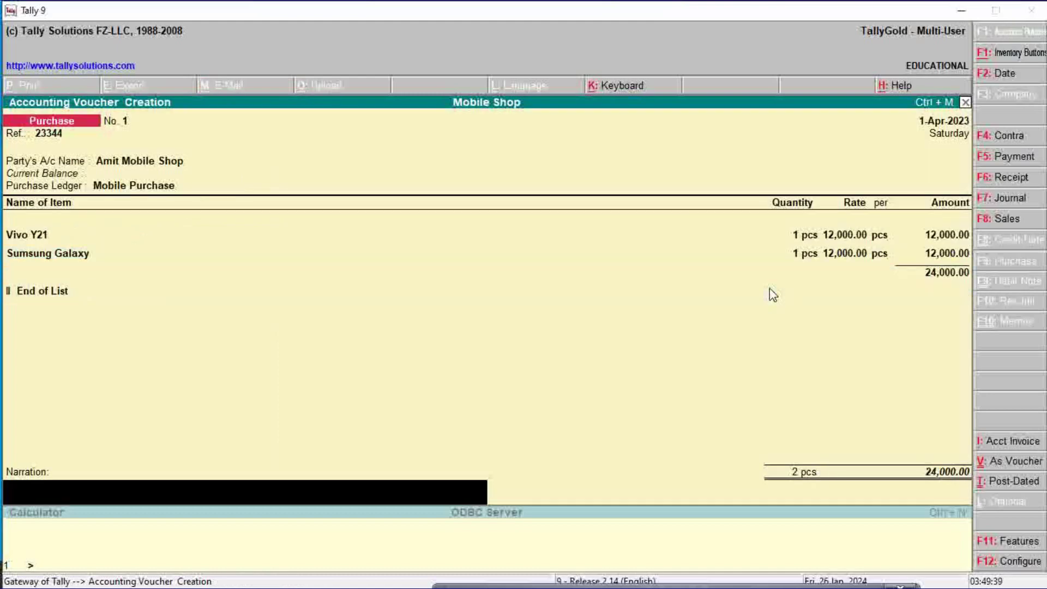
{"action": "key", "text": "Return"}
{"action": "key", "text": "Return"}
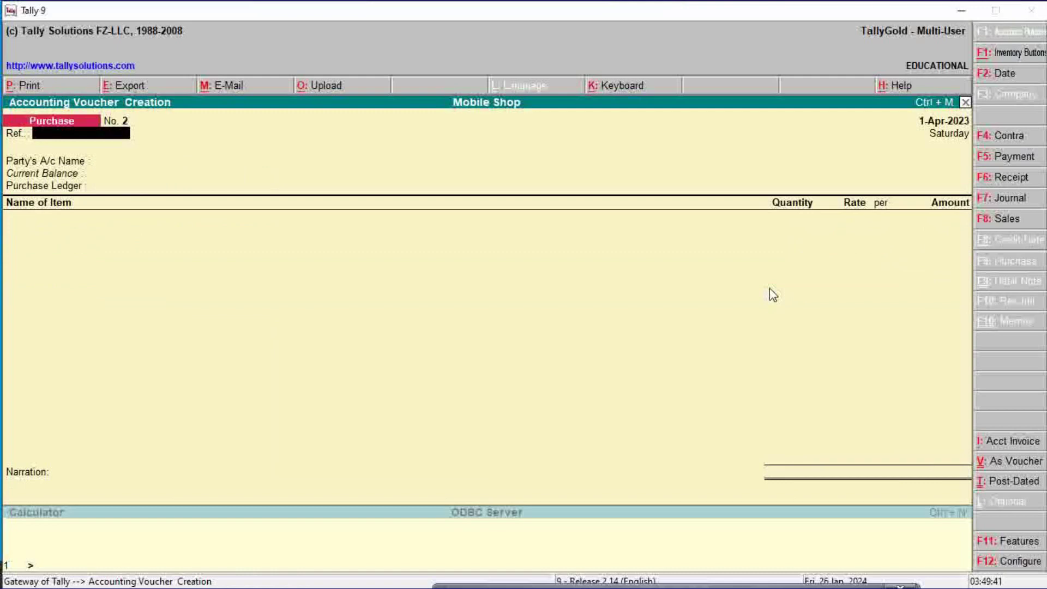
{"action": "key", "text": "Escape"}
{"action": "key", "text": "Return"}
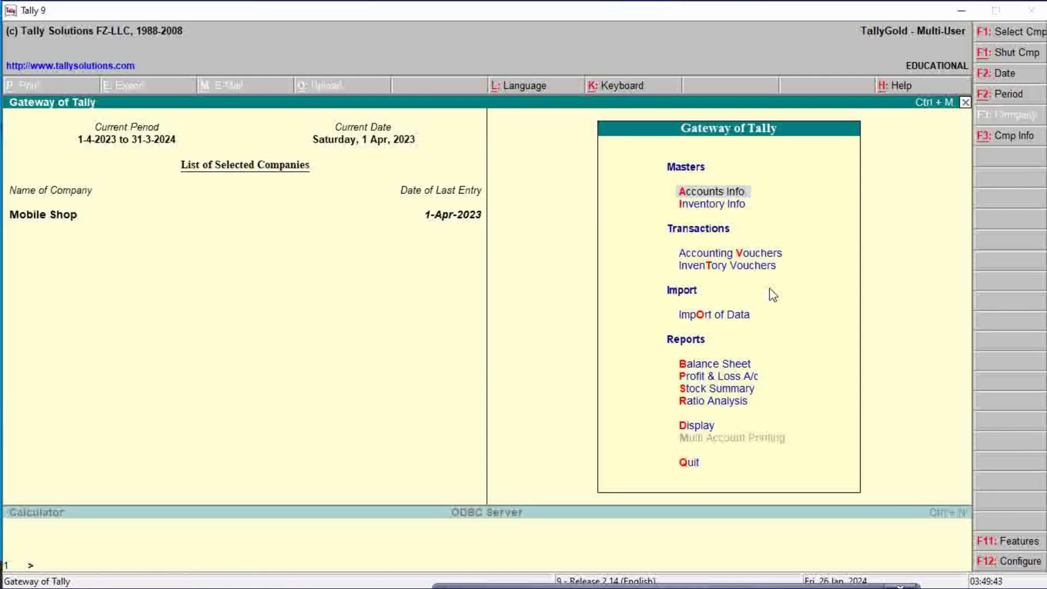
Reopen the Ratio Analysis report to check the effect of the saved purchase voucher.
{"action": "key", "text": "Down"}
{"action": "key", "text": "Down"}
{"action": "key", "text": "Down"}
{"action": "key", "text": "Down"}
{"action": "key", "text": "Down"}
{"action": "key", "text": "Down"}
{"action": "key", "text": "Down"}
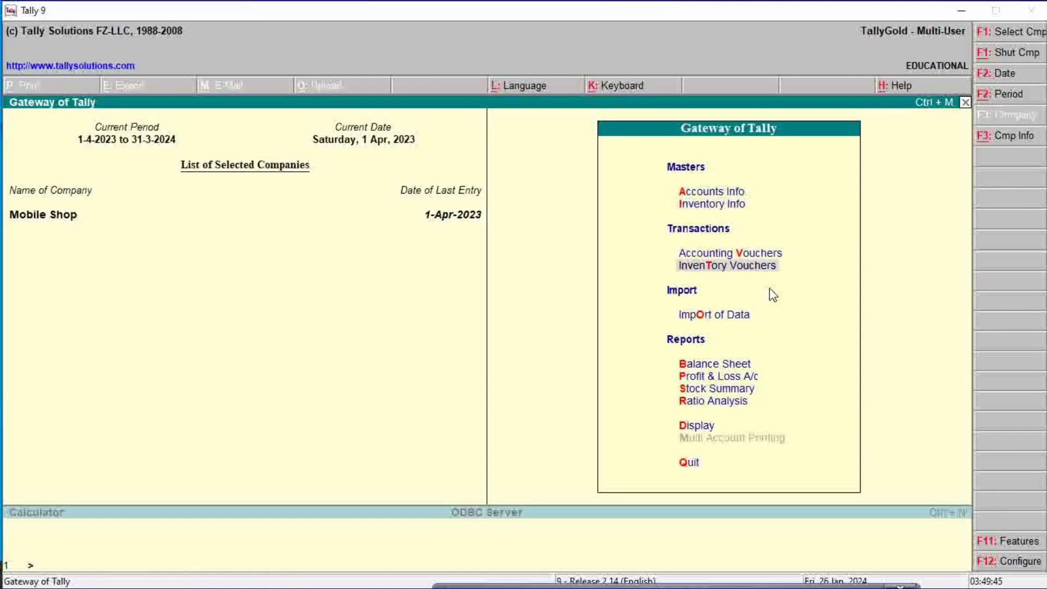
{"action": "key", "text": "Down"}
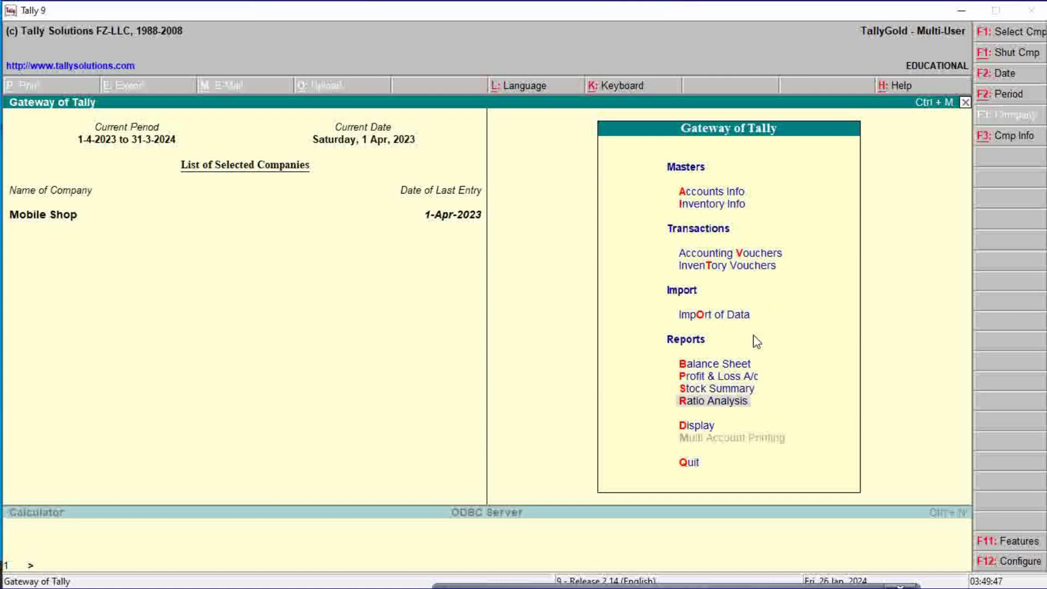
{"action": "key", "text": "Return"}
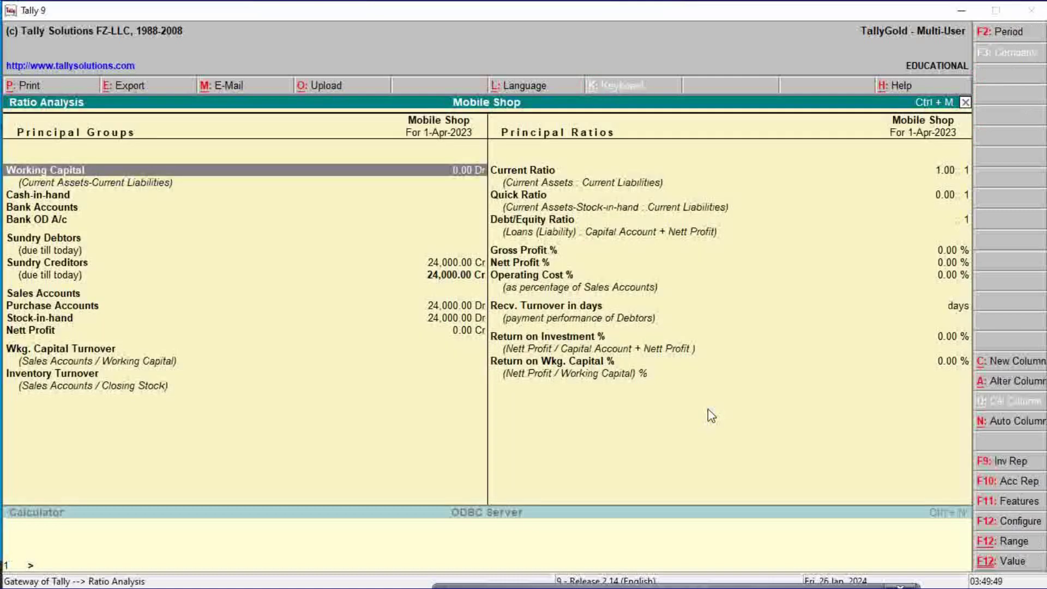
Drill down from Sundry Creditors to the monthly ledger summary of Amit Mobile Shop.
{"action": "key", "text": "Down"}
{"action": "key", "text": "Down"}
{"action": "key", "text": "Down"}
{"action": "key", "text": "Down"}
{"action": "key", "text": "Down"}
{"action": "key", "text": "Down"}
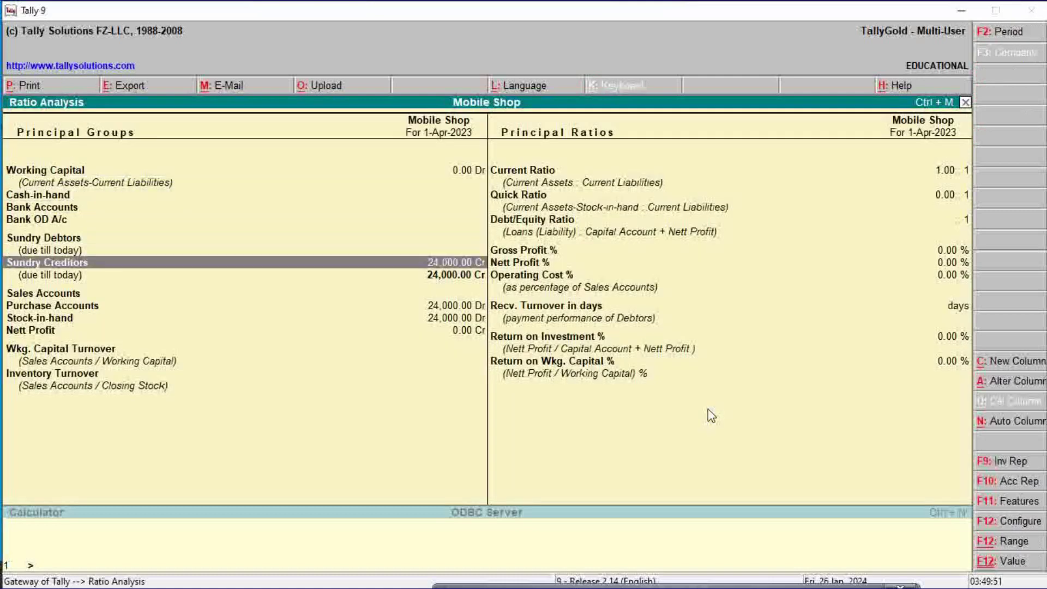
{"action": "key", "text": "Return"}
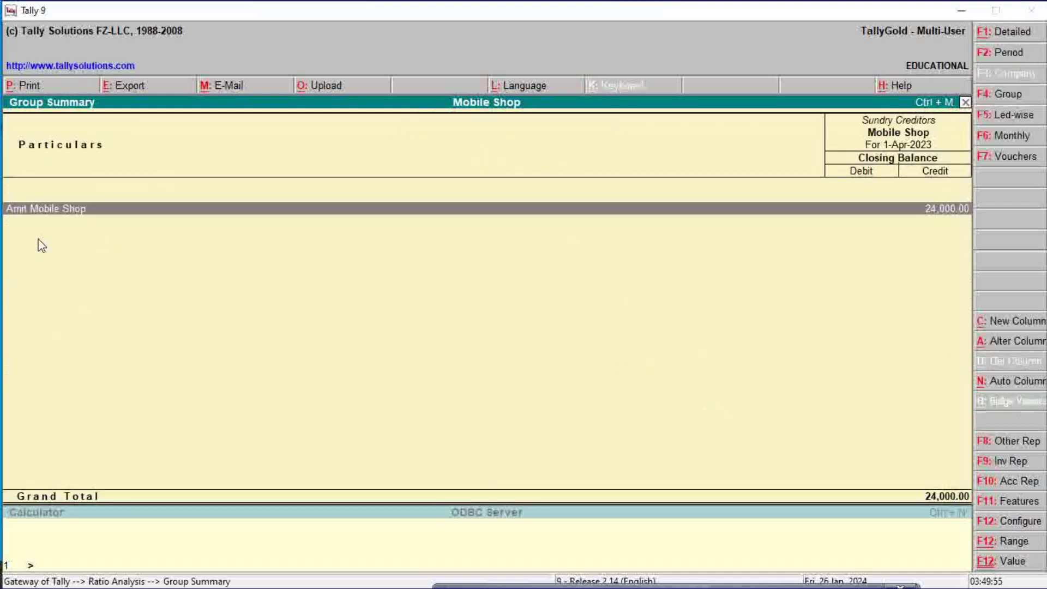
{"action": "key", "text": "Return"}
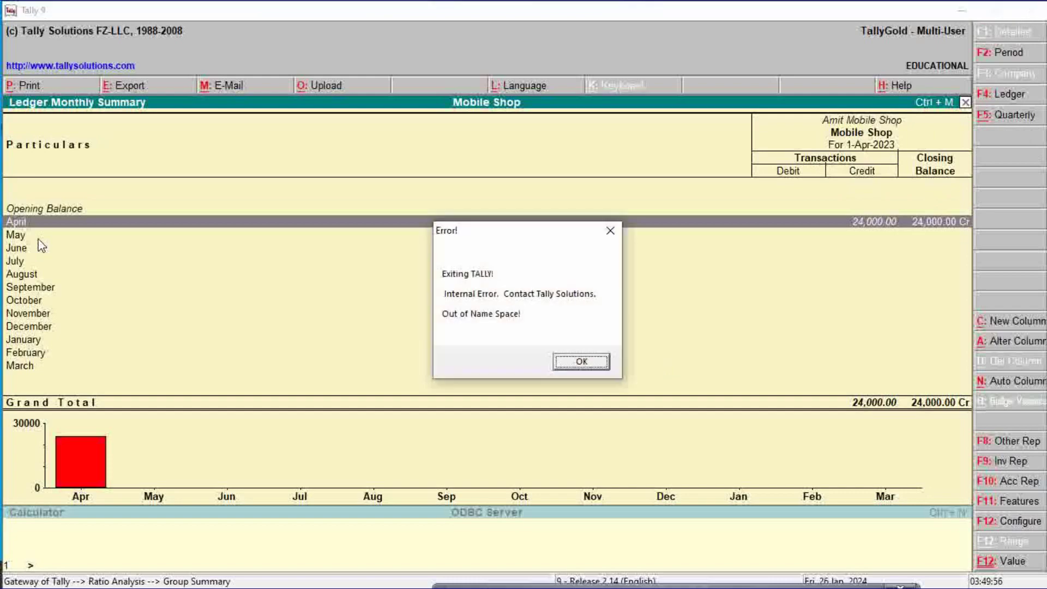